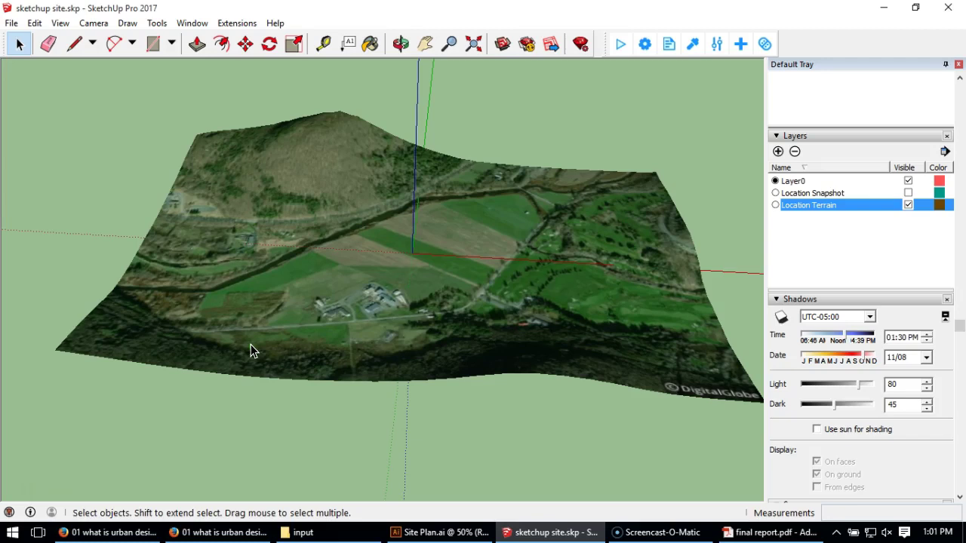
# Switch from the SketchUp terrain model to the Site Plan.ai drawing in Illustrator.
pyautogui.click(407, 532)
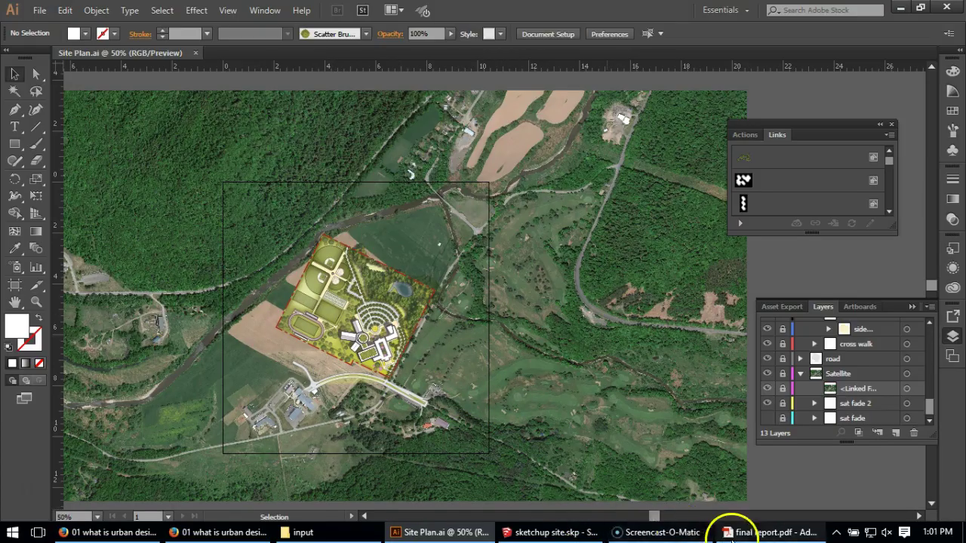
# Glance at the SketchUp terrain, then bring up the T.O.D. slideshow in Google Slides.
pyautogui.click(556, 533)
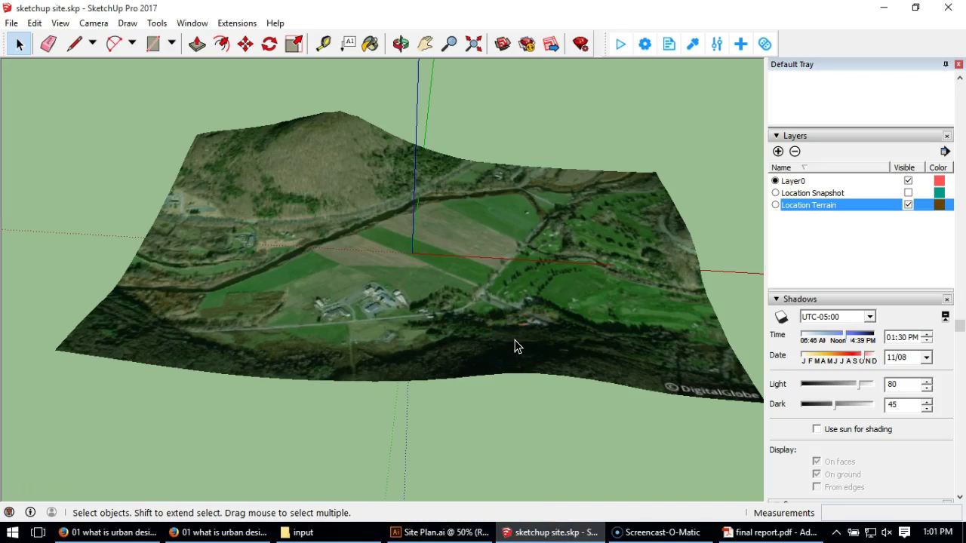
pyautogui.click(200, 533)
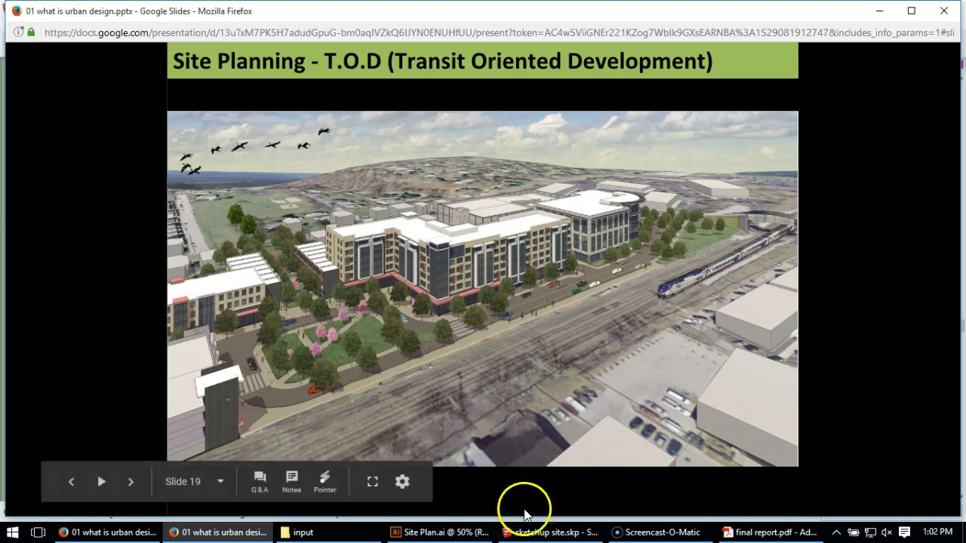
# Back in Site Plan.ai, zoom in to turn off the shadow layers, then zoom out to 66.67%.
pyautogui.click(428, 532)
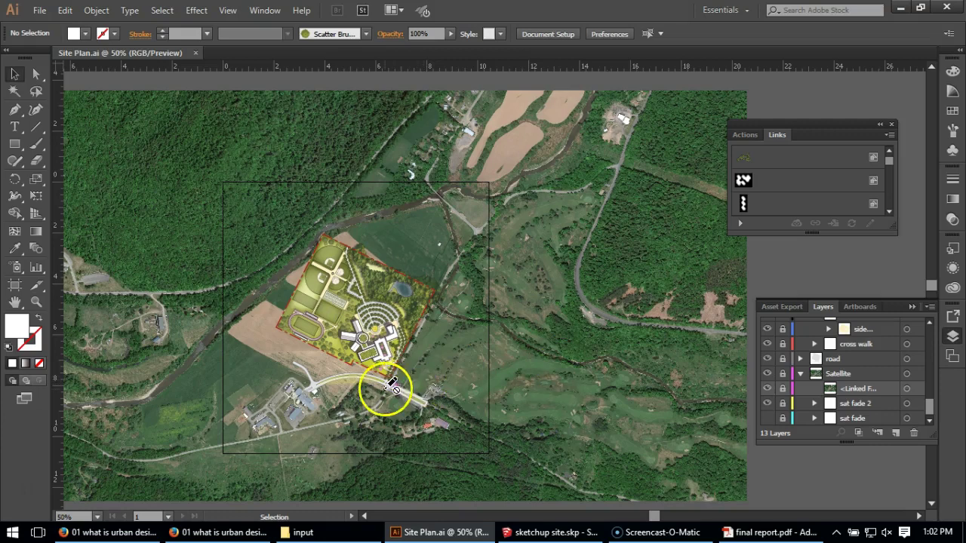
pyautogui.scroll(-1, 385, 340)
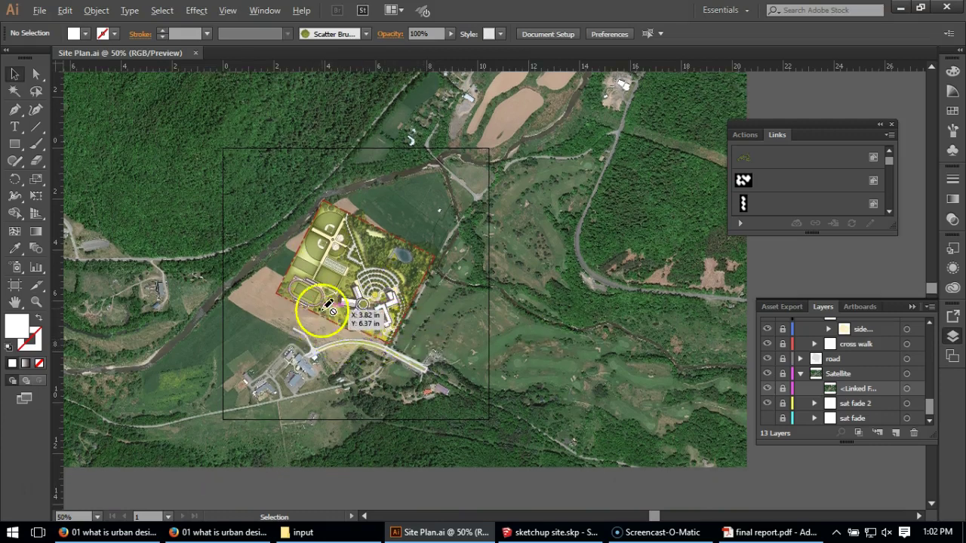
pyautogui.keyDown('alt'); pyautogui.scroll(1, 317, 299); pyautogui.keyUp('alt')
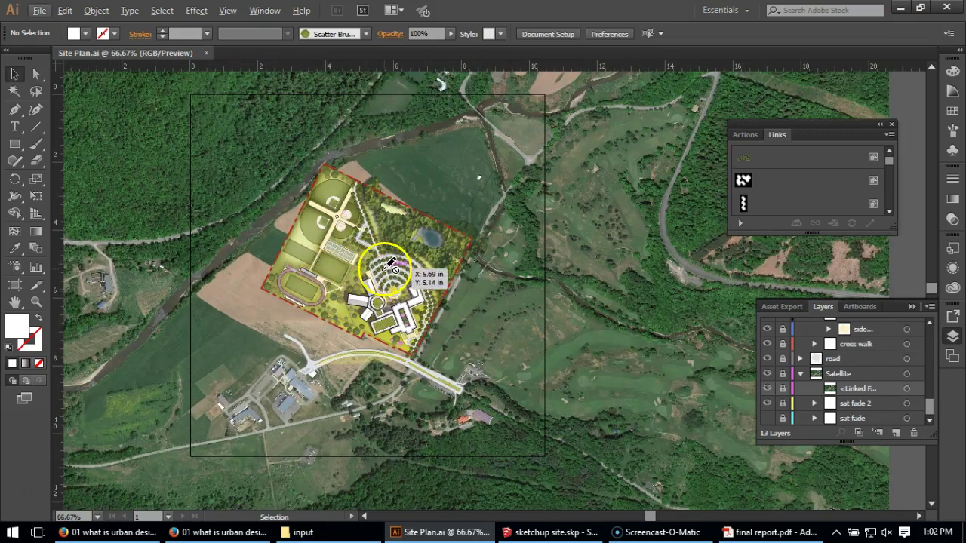
pyautogui.scroll(1, 392, 266)
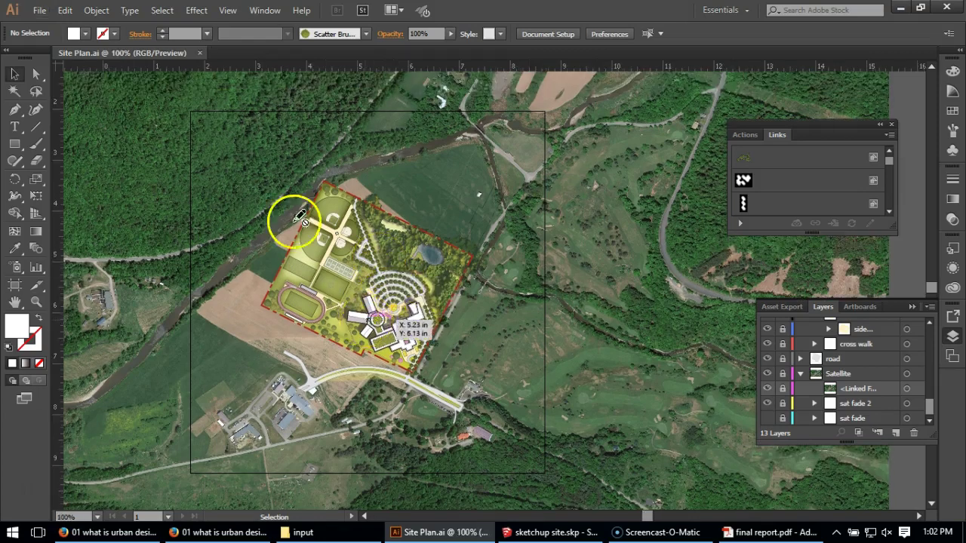
pyautogui.keyDown('alt'); pyautogui.scroll(1, 325, 264); pyautogui.keyUp('alt')
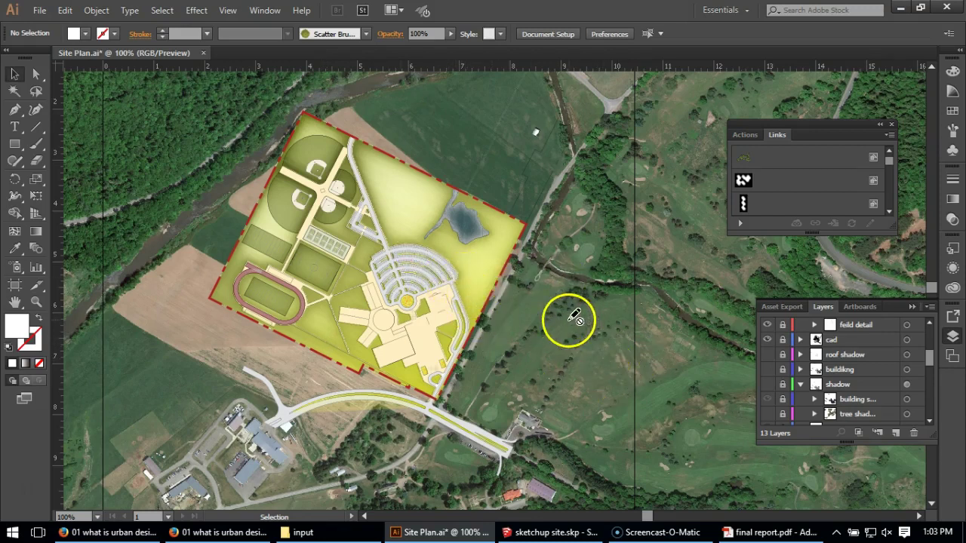
pyautogui.keyDown('alt'); pyautogui.scroll(-1, 615, 302); pyautogui.keyUp('alt')
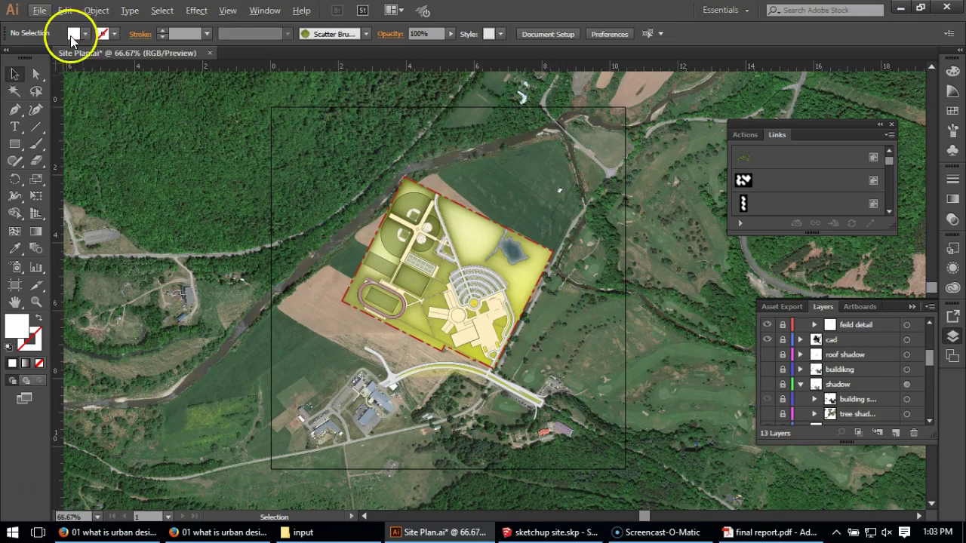
# Export the artboard via Save for Web as a high-quality JPEG, Site-Plan.jpg, on the Desktop.
pyautogui.click(39, 11)
pyautogui.click(100, 258)
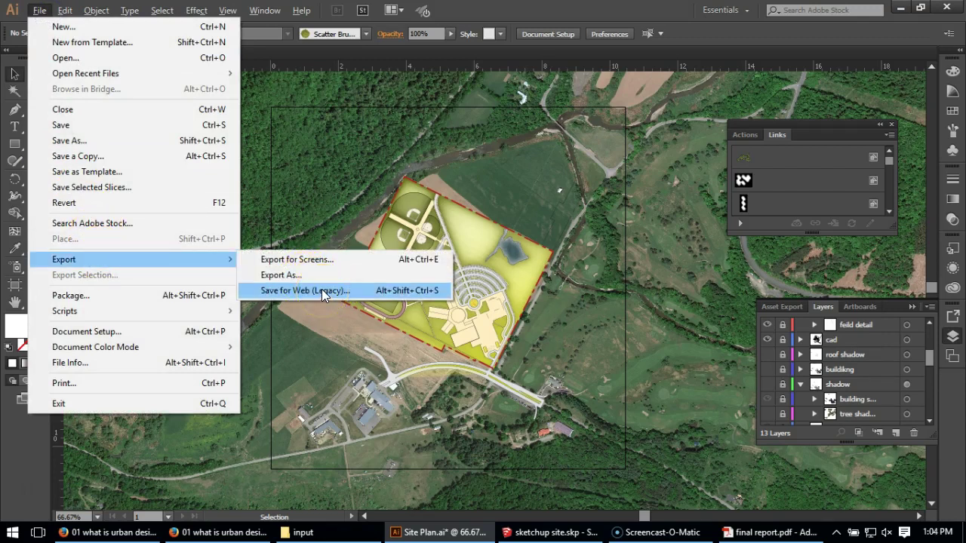
pyautogui.click(322, 291)
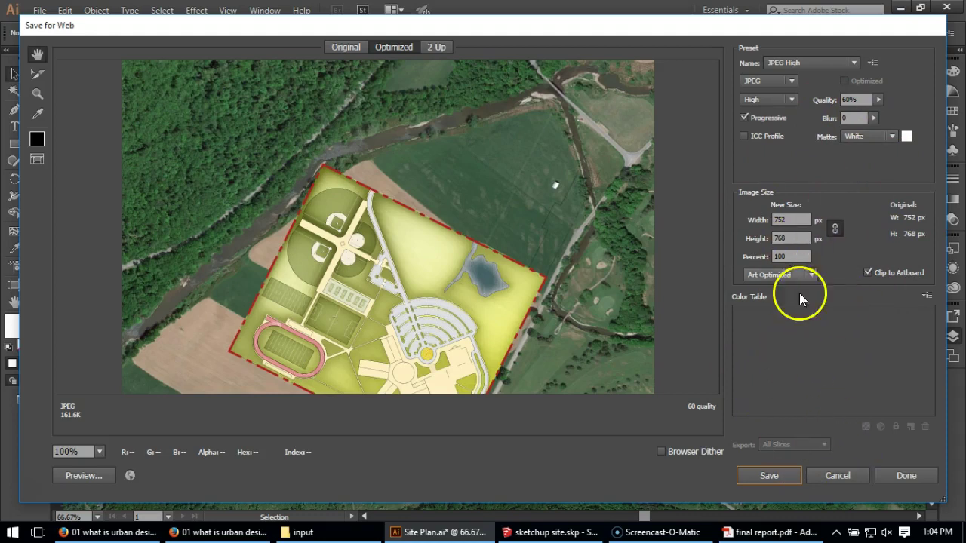
pyautogui.click(779, 475)
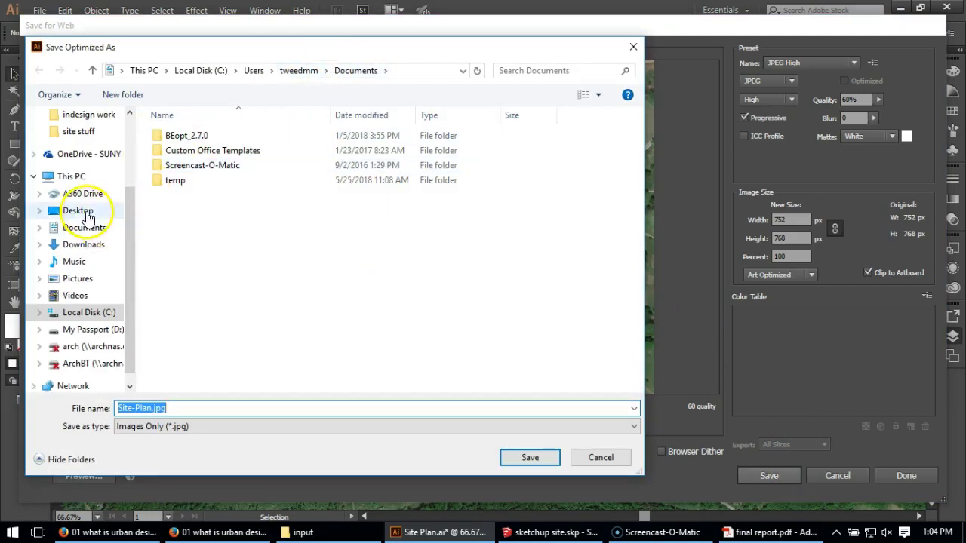
pyautogui.click(79, 211)
pyautogui.click(530, 458)
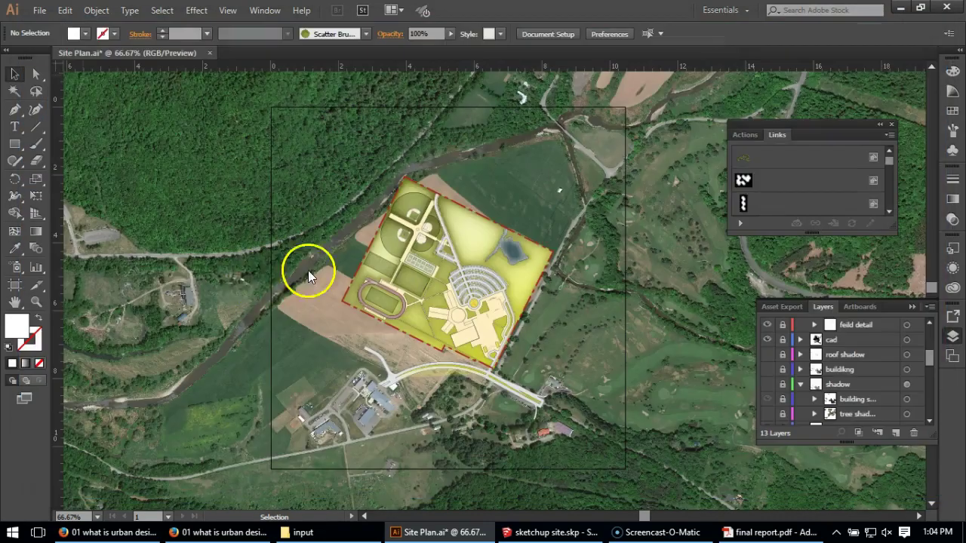
pyautogui.moveTo(259, 287); pyautogui.dragTo(375, 364)
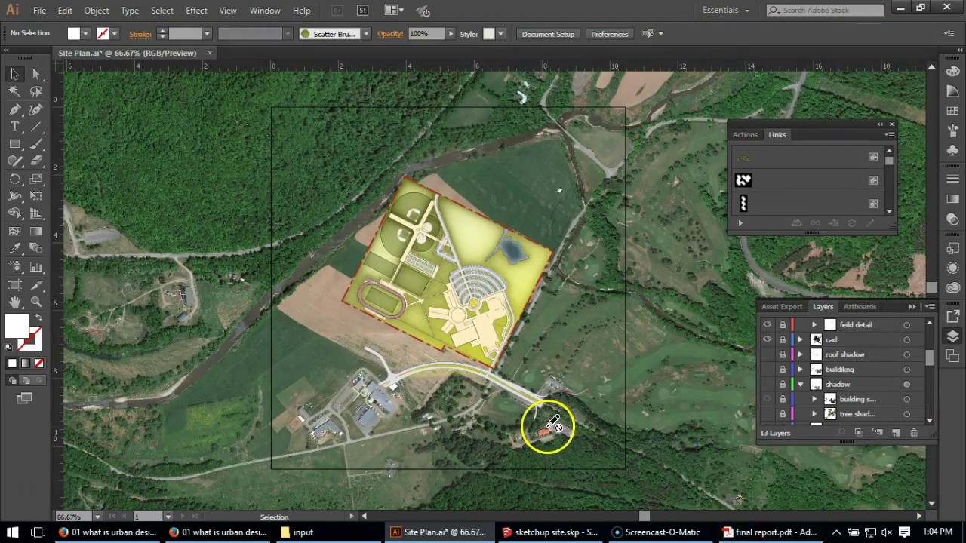
# In SketchUp, import Desktop/Site-Plan.jpg as a JPEG image and place its first corner beside the terrain.
pyautogui.click(567, 532)
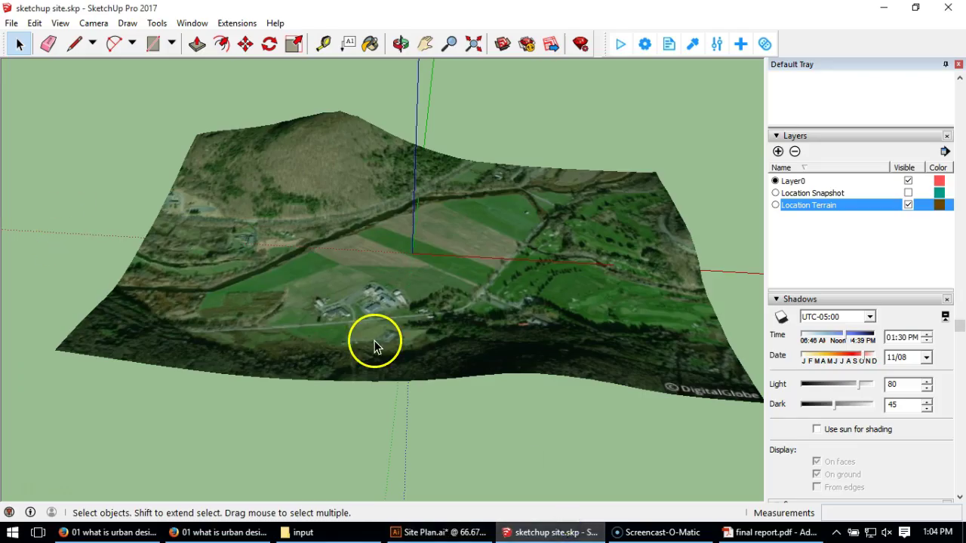
pyautogui.moveTo(352, 190); pyautogui.dragTo(376, 200, button='middle')
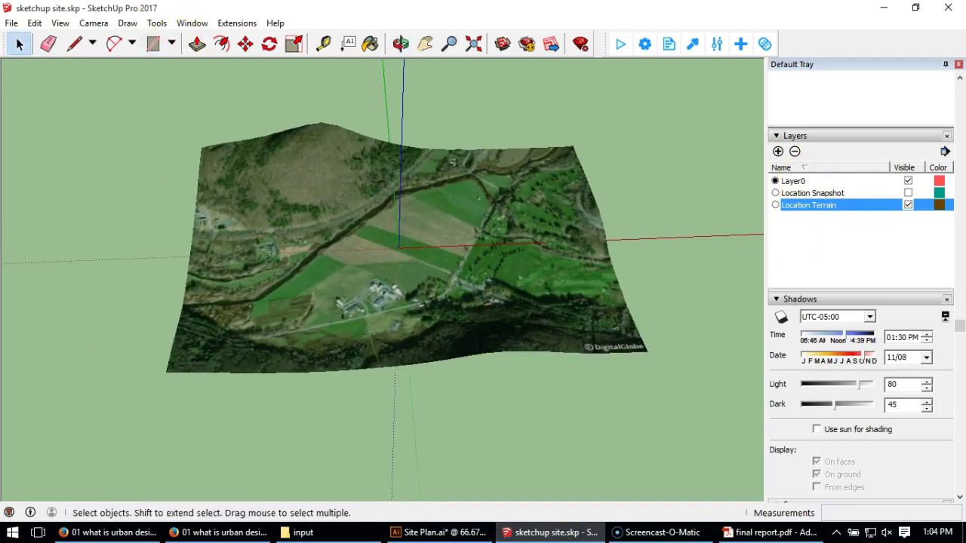
pyautogui.click(11, 22)
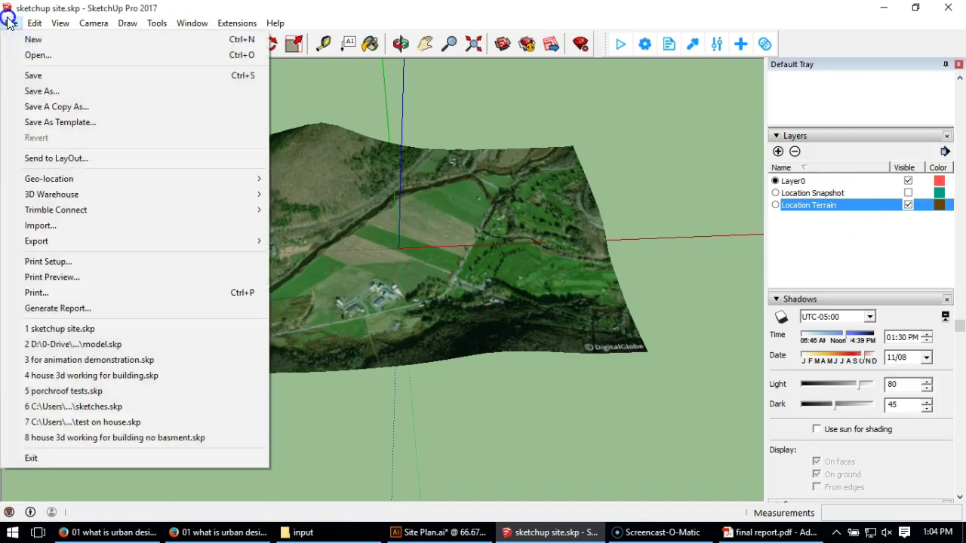
pyautogui.click(66, 221)
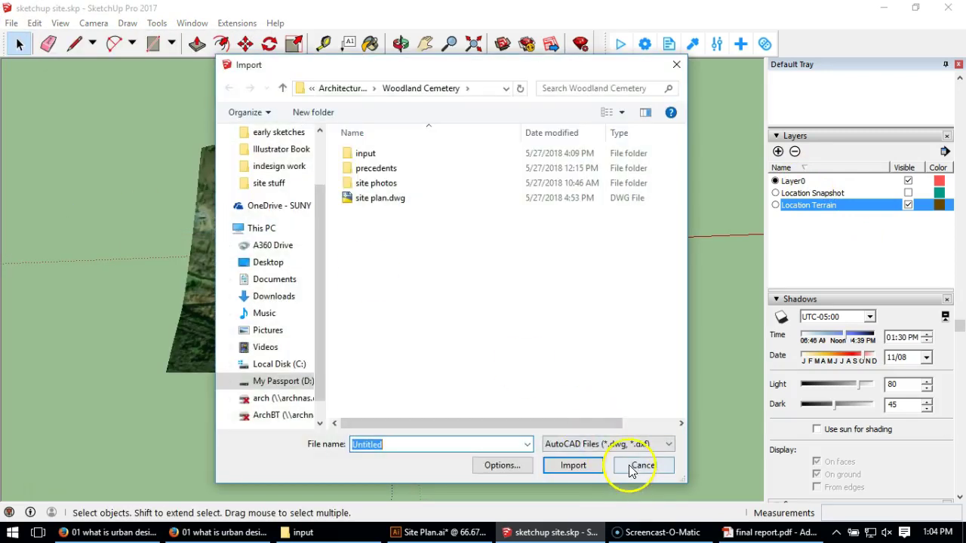
pyautogui.click(622, 450)
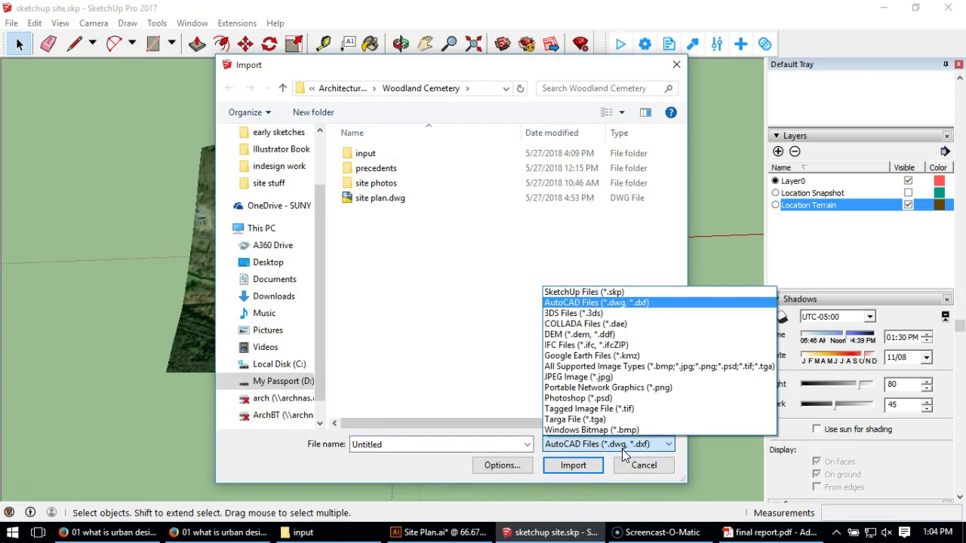
pyautogui.click(589, 377)
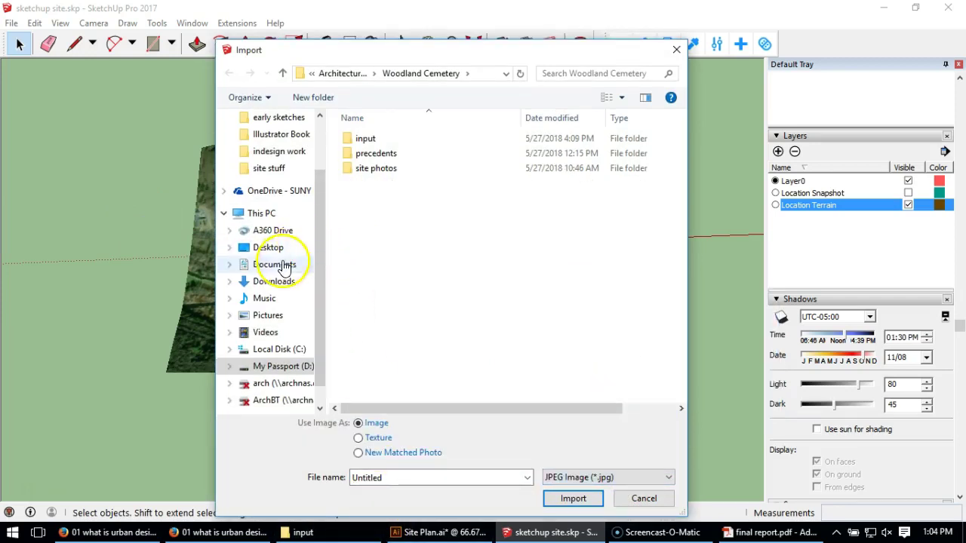
pyautogui.click(274, 249)
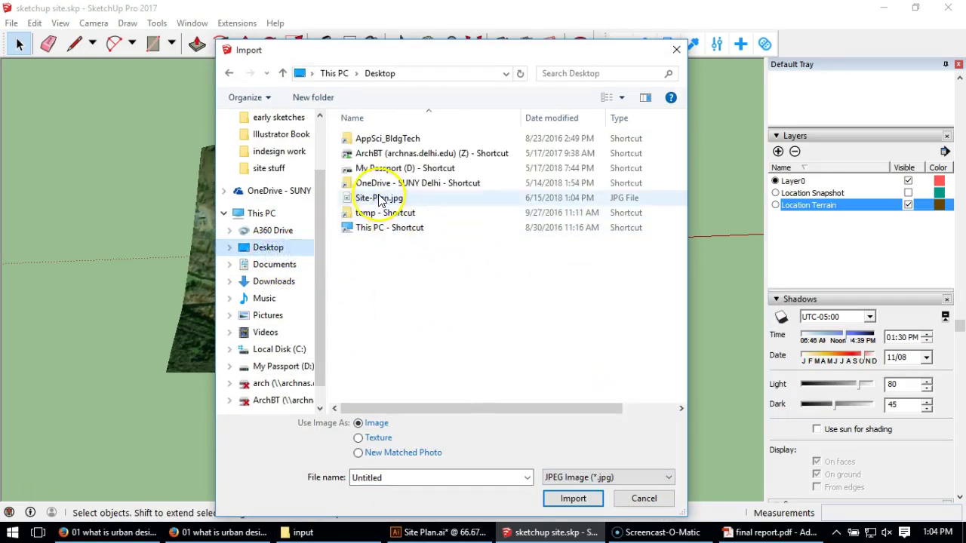
pyautogui.click(378, 197)
pyautogui.click(573, 499)
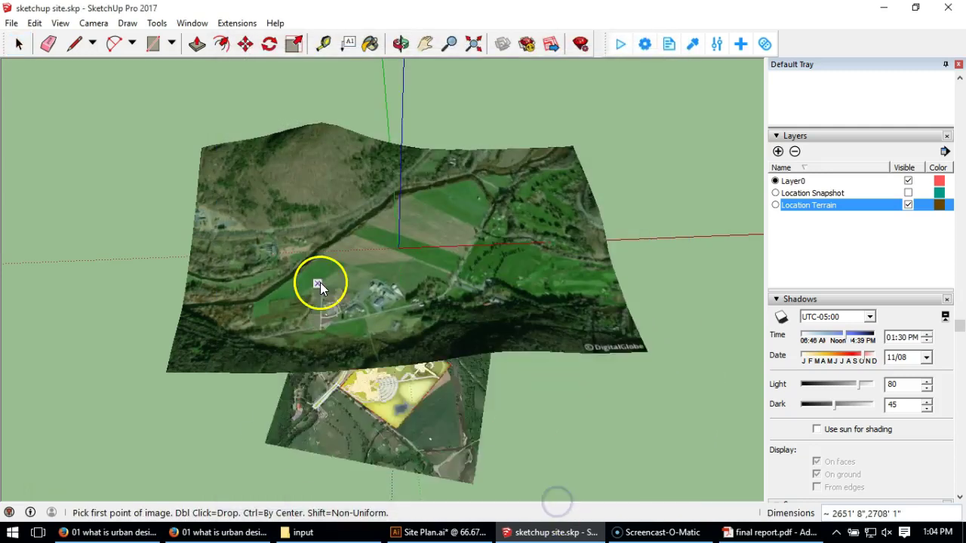
pyautogui.scroll(-5, 320, 282)
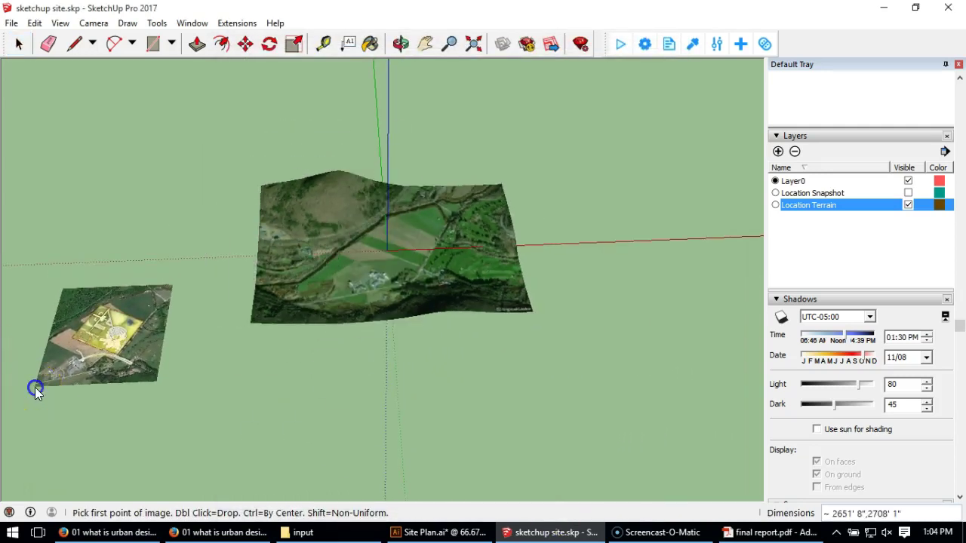
pyautogui.click(34, 388)
# Size the imported image, then move it over the terrain so its roads match the aerial photo.
pyautogui.click(168, 264)
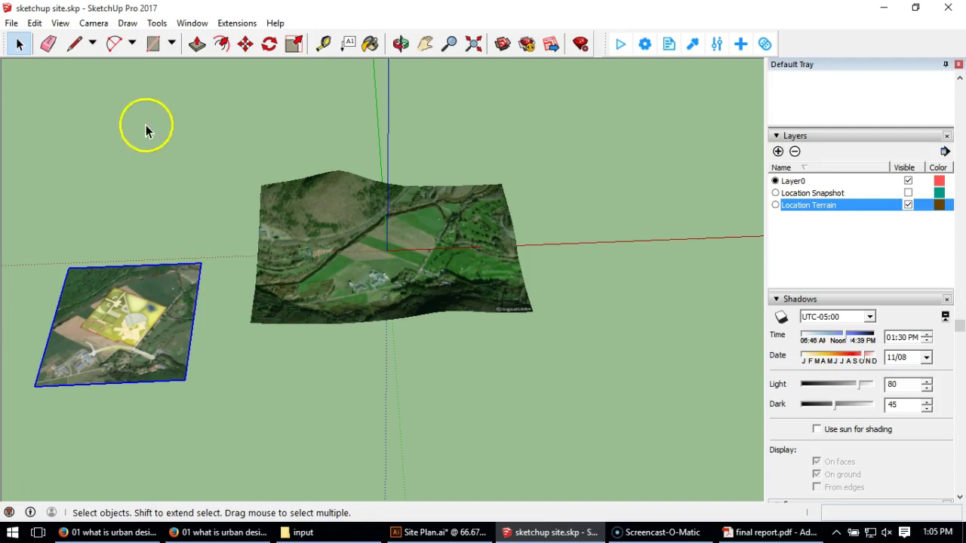
pyautogui.click(245, 43)
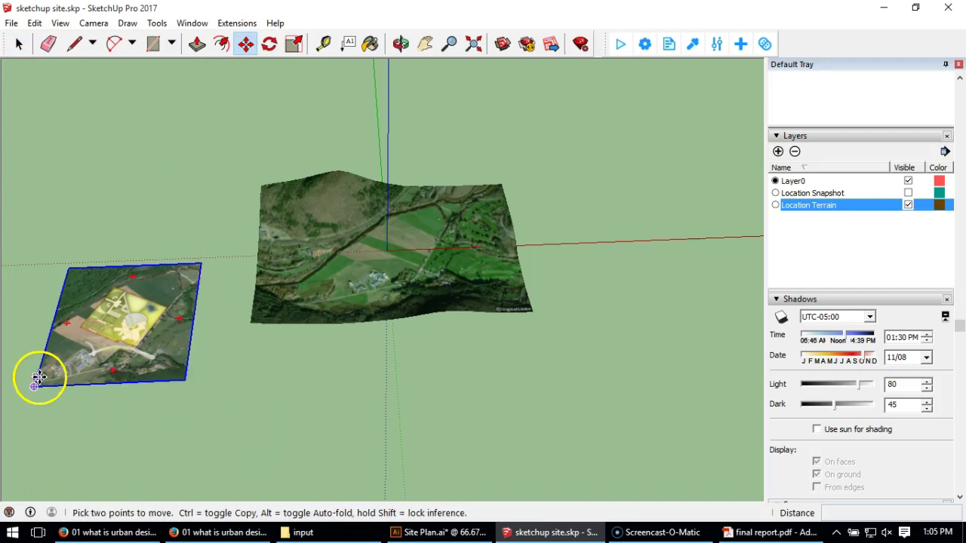
pyautogui.moveTo(34, 390); pyautogui.dragTo(336, 365)
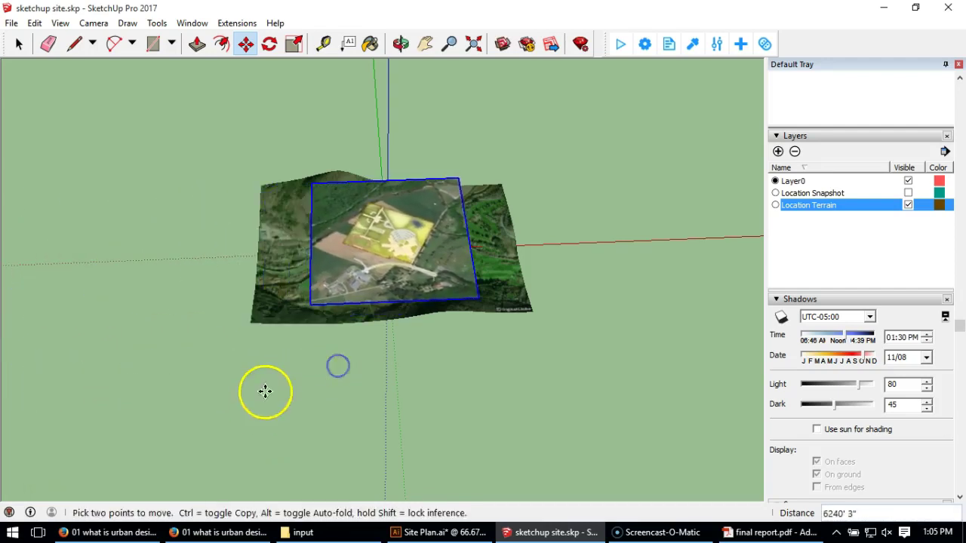
pyautogui.moveTo(263, 390)
pyautogui.mouseDown(button='middle')
pyautogui.moveTo(384, 252)
pyautogui.moveTo(700, 285)
pyautogui.moveTo(575, 410)
pyautogui.mouseUp(button='middle')
pyautogui.moveTo(576, 410); pyautogui.dragTo(501, 413)
pyautogui.moveTo(491, 323)
pyautogui.mouseDown(button='middle')
pyautogui.moveTo(295, 382)
pyautogui.moveTo(145, 446)
pyautogui.mouseUp(button='middle')
pyautogui.moveTo(479, 205); pyautogui.dragTo(362, 280, button='middle')
pyautogui.scroll(5, 362, 280)
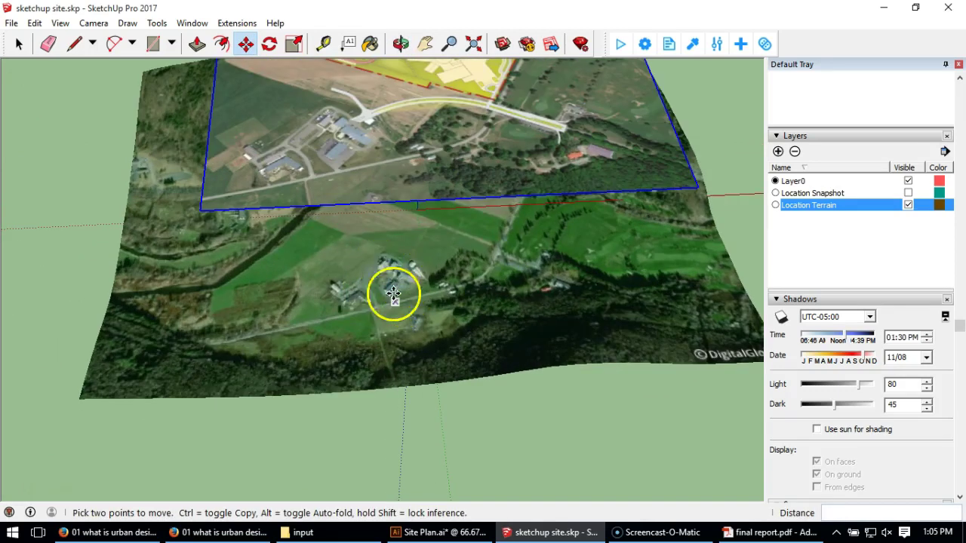
pyautogui.scroll(-6, 394, 280)
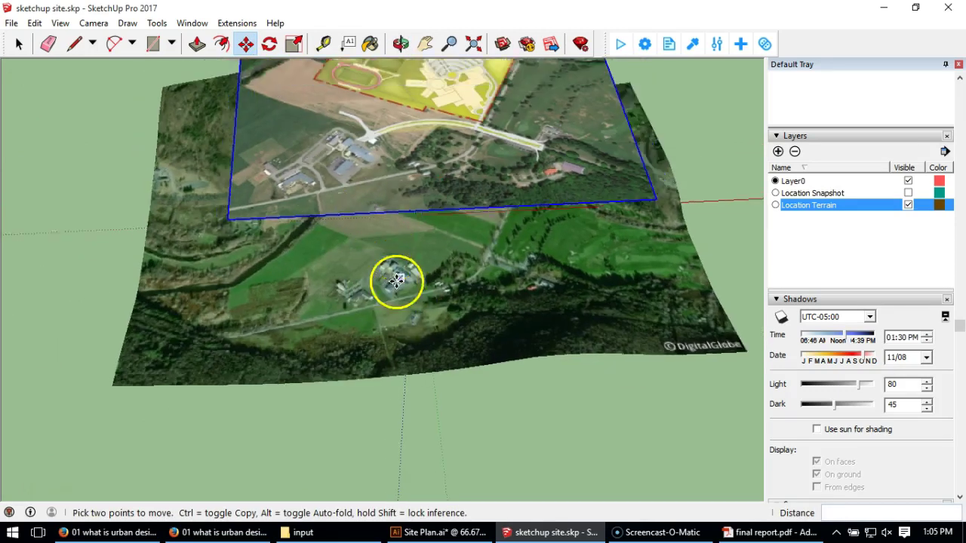
pyautogui.moveTo(561, 255); pyautogui.dragTo(439, 261, button='middle')
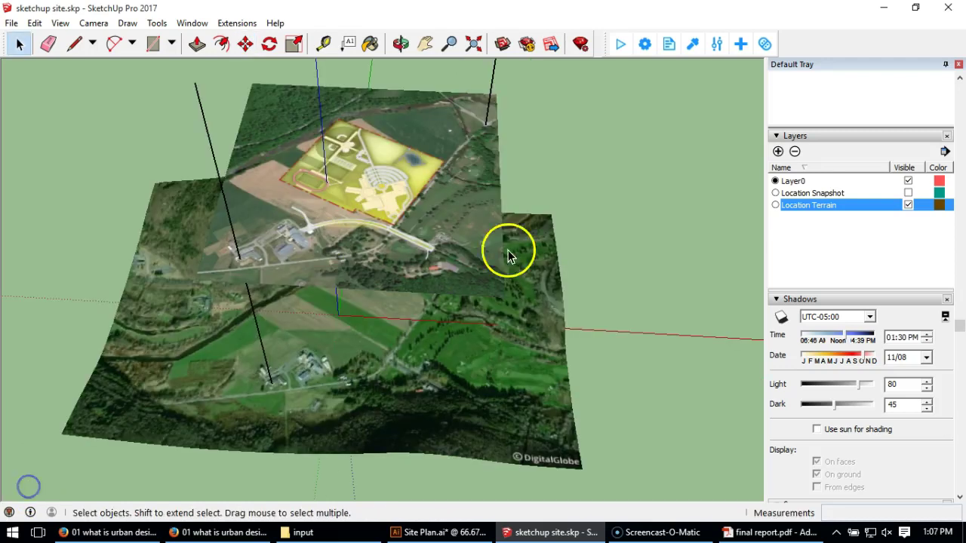
pyautogui.moveTo(476, 302); pyautogui.dragTo(498, 332, button='middle')
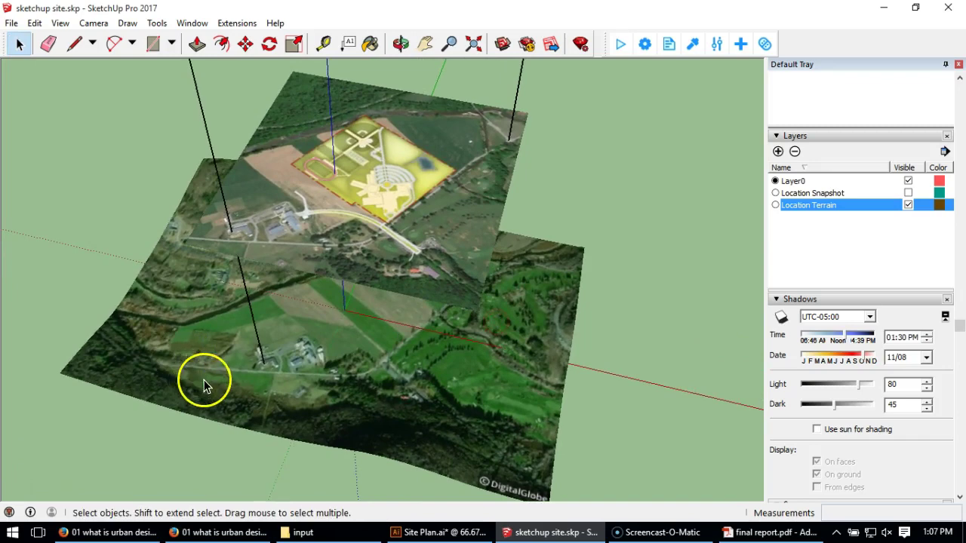
pyautogui.scroll(3, 281, 373)
pyautogui.scroll(3, 280, 373)
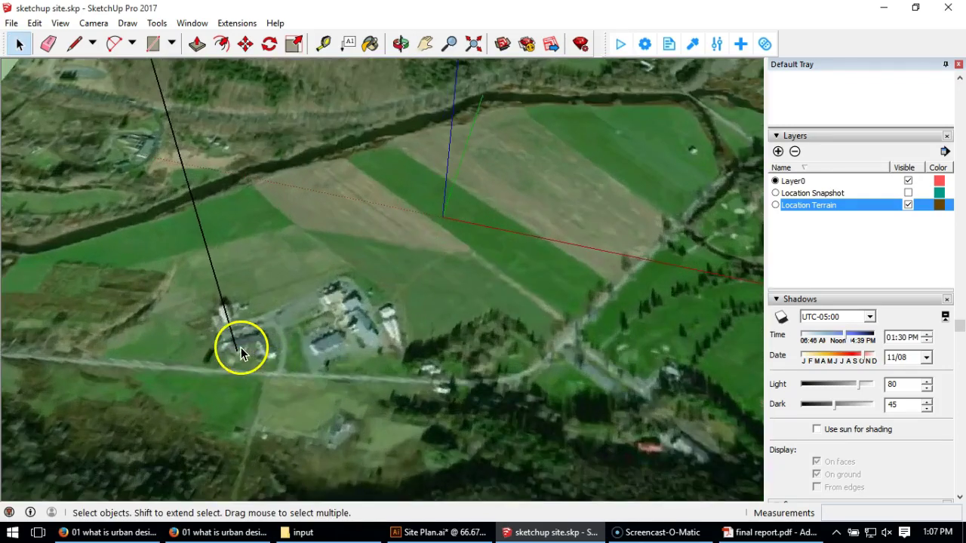
pyautogui.scroll(-6, 254, 353)
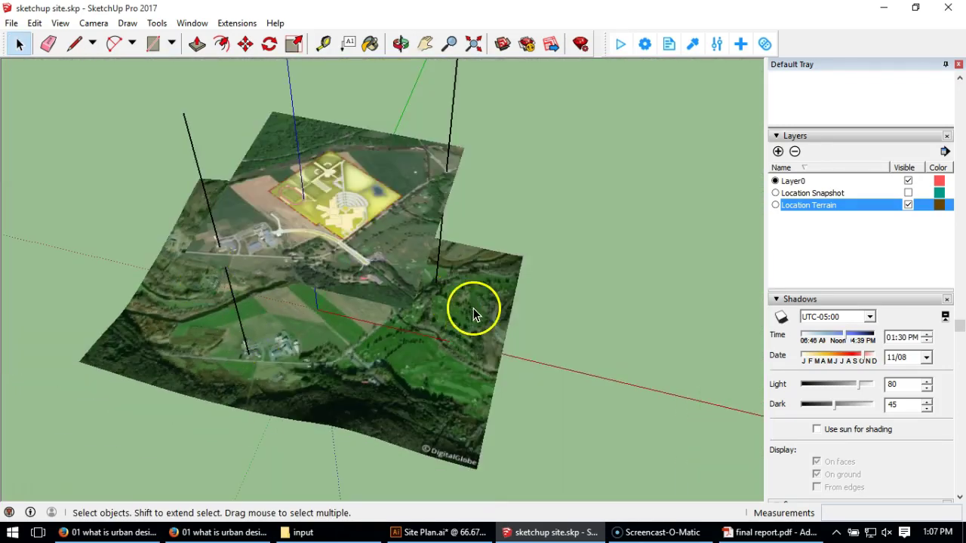
pyautogui.scroll(2, 473, 308)
pyautogui.scroll(-2, 421, 277)
pyautogui.moveTo(420, 345)
pyautogui.mouseDown(button='middle')
pyautogui.moveTo(409, 227)
pyautogui.moveTo(408, 340)
pyautogui.mouseUp(button='middle')
pyautogui.scroll(8, 162, 219)
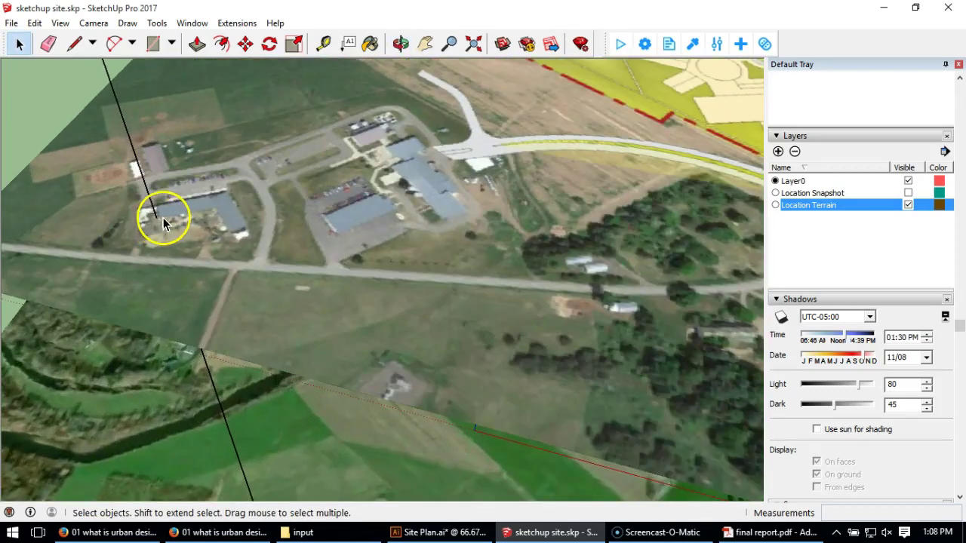
pyautogui.scroll(-5, 159, 224)
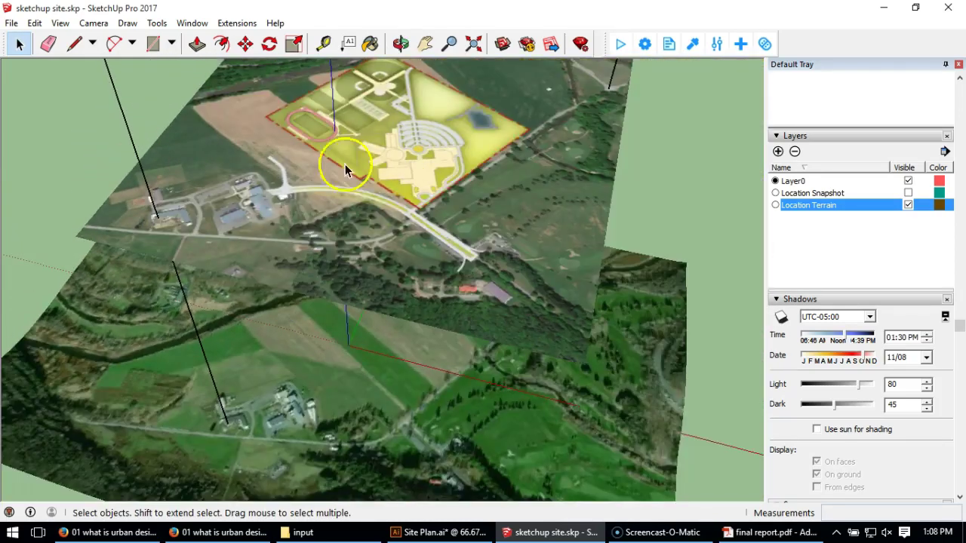
pyautogui.scroll(-2, 287, 194)
pyautogui.scroll(1, 202, 202)
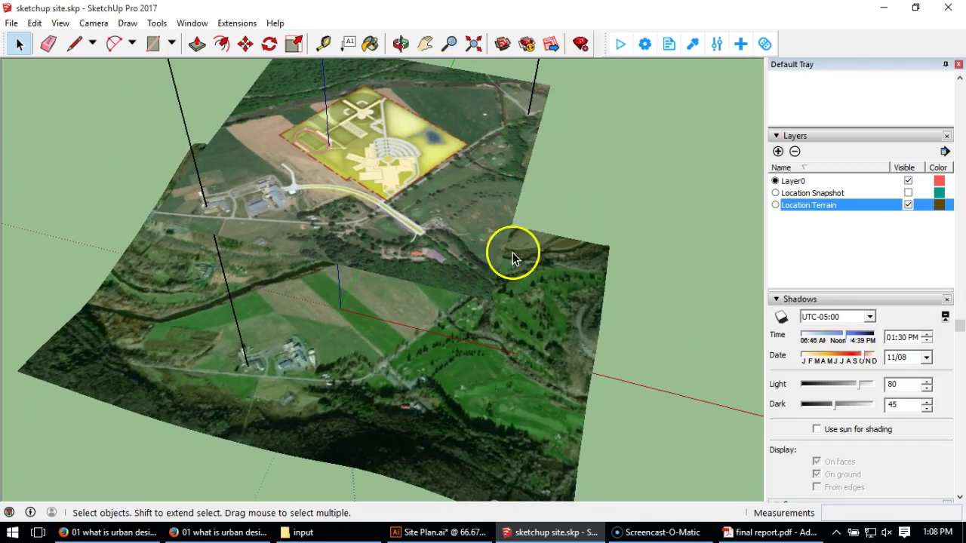
pyautogui.moveTo(500, 330)
pyautogui.mouseDown(button='middle')
pyautogui.moveTo(488, 219)
pyautogui.moveTo(506, 330)
pyautogui.mouseUp(button='middle')
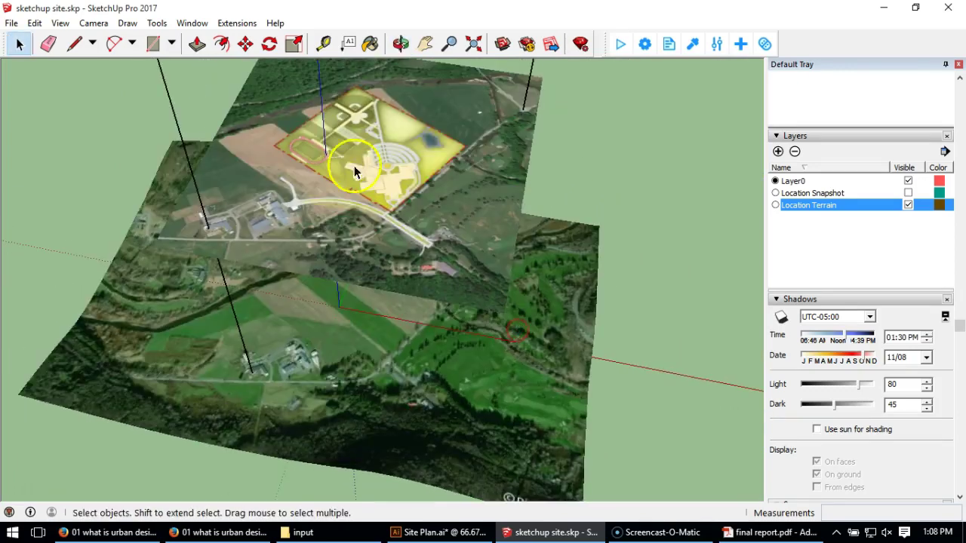
pyautogui.moveTo(410, 172); pyautogui.dragTo(358, 132, button='middle')
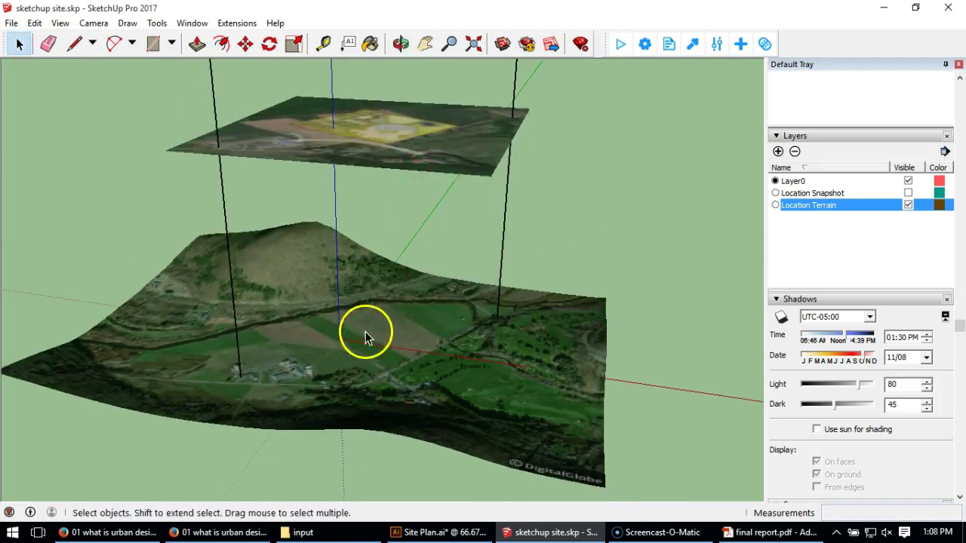
pyautogui.moveTo(366, 289); pyautogui.dragTo(475, 80, button='middle')
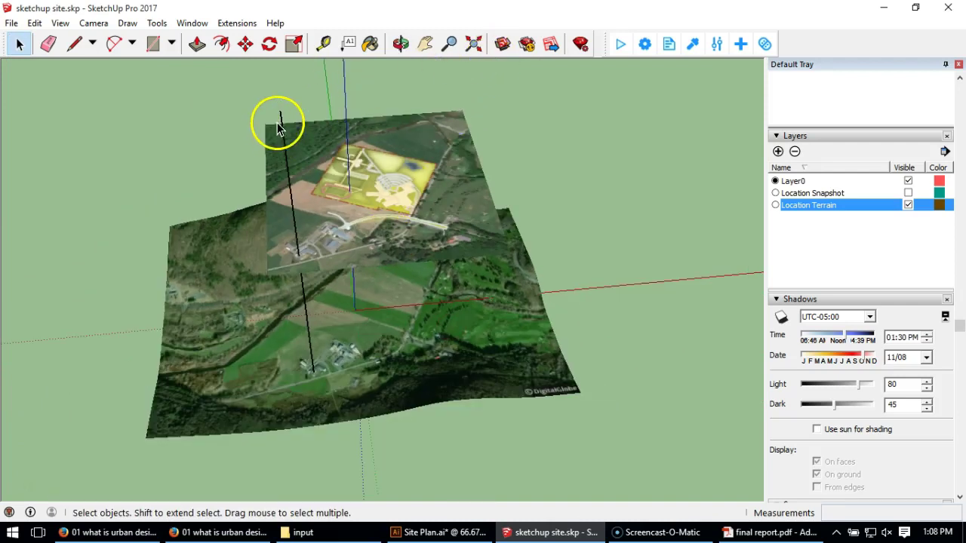
pyautogui.moveTo(374, 257); pyautogui.dragTo(313, 282, button='middle')
# Trace a square outline through the rendering's four corners with the Line tool, closing it into a face.
pyautogui.click(78, 44)
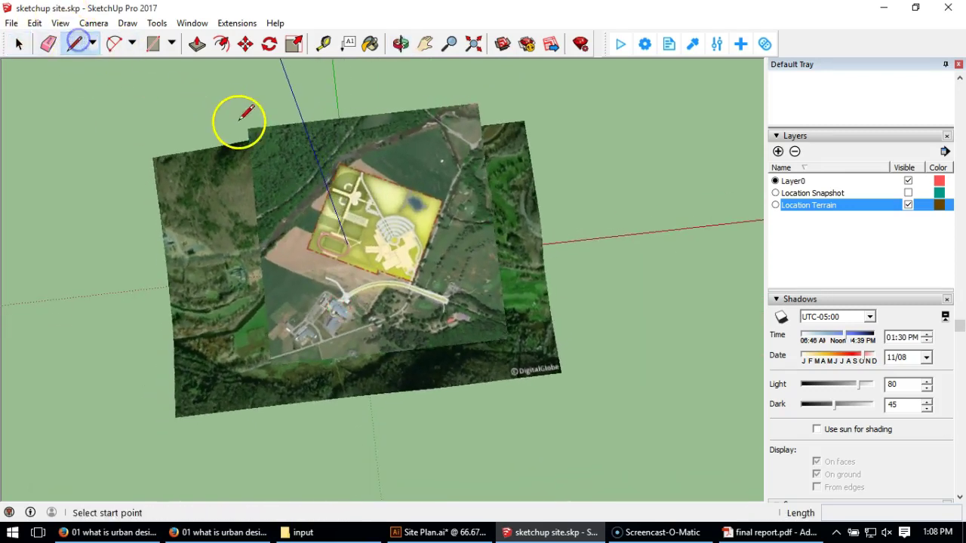
pyautogui.click(247, 128)
pyautogui.click(477, 102)
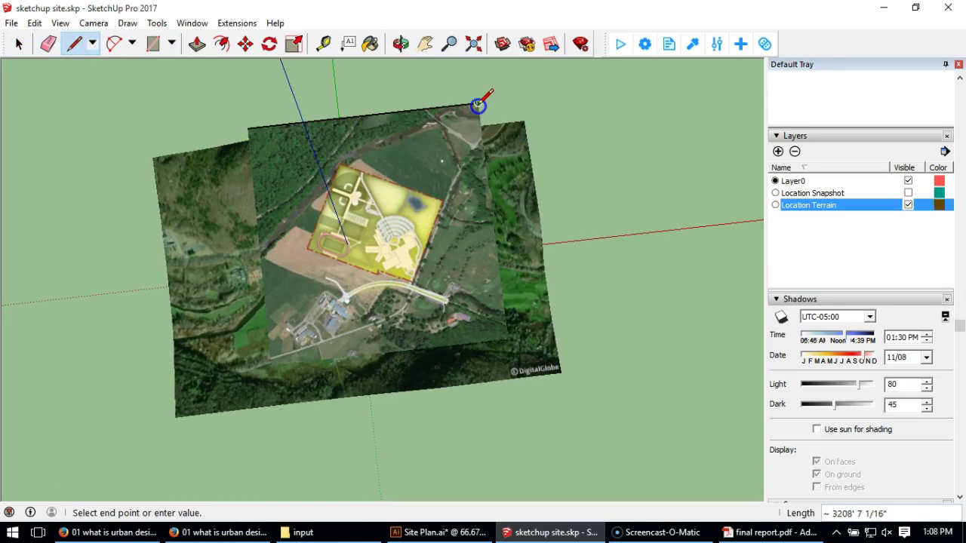
pyautogui.click(508, 339)
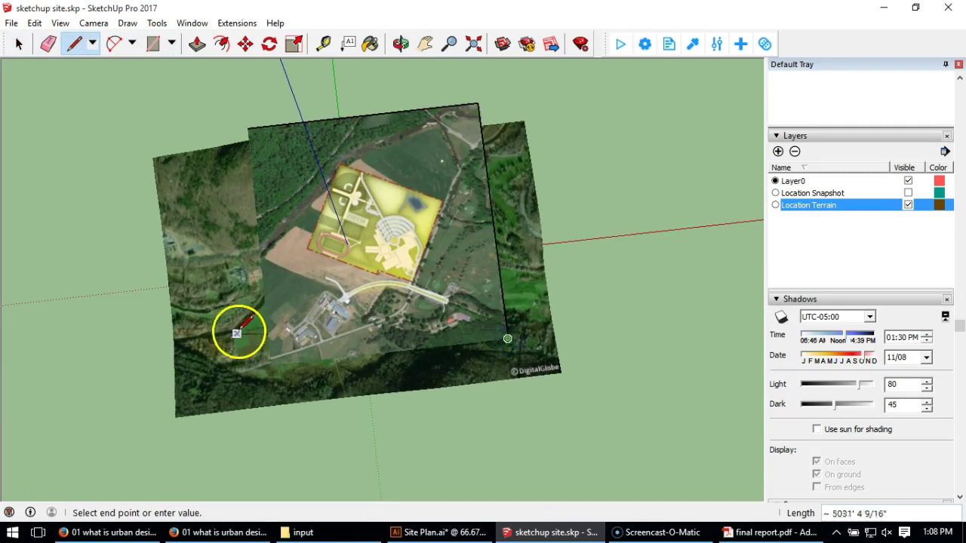
pyautogui.click(270, 365)
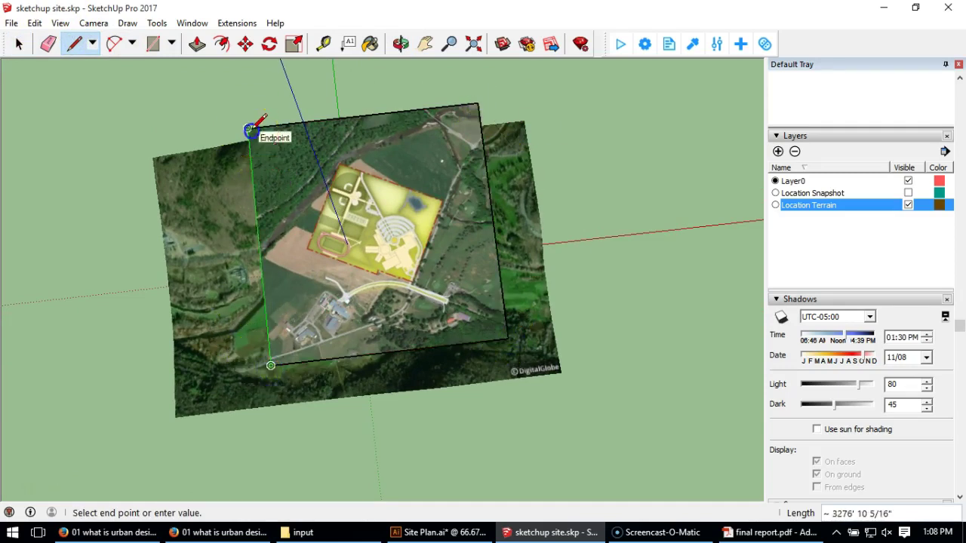
pyautogui.click(249, 129)
# Select the new square face and paint the site-plan rendering texture onto it.
pyautogui.moveTo(533, 280); pyautogui.dragTo(163, 107, button='middle')
pyautogui.click(19, 44)
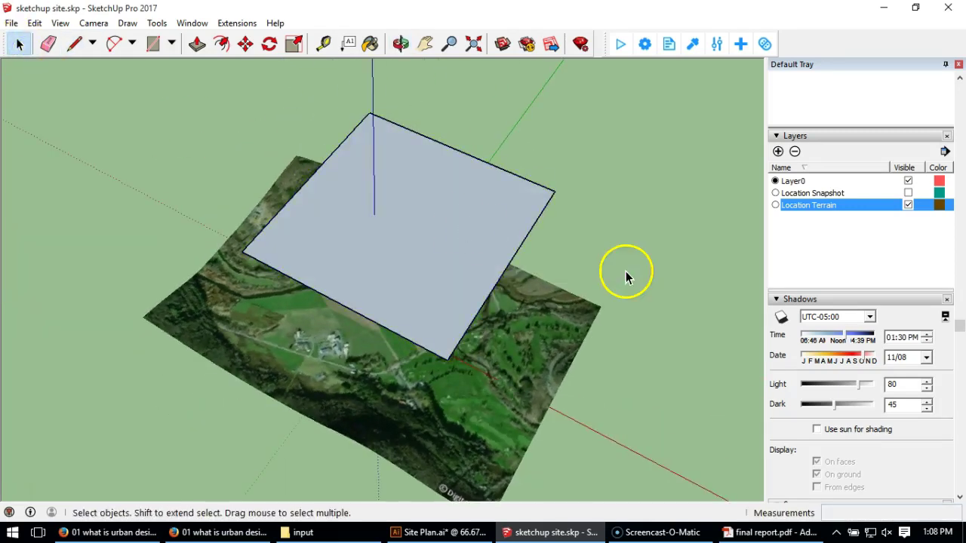
pyautogui.click(414, 252)
pyautogui.moveTo(501, 283); pyautogui.dragTo(451, 239, button='middle')
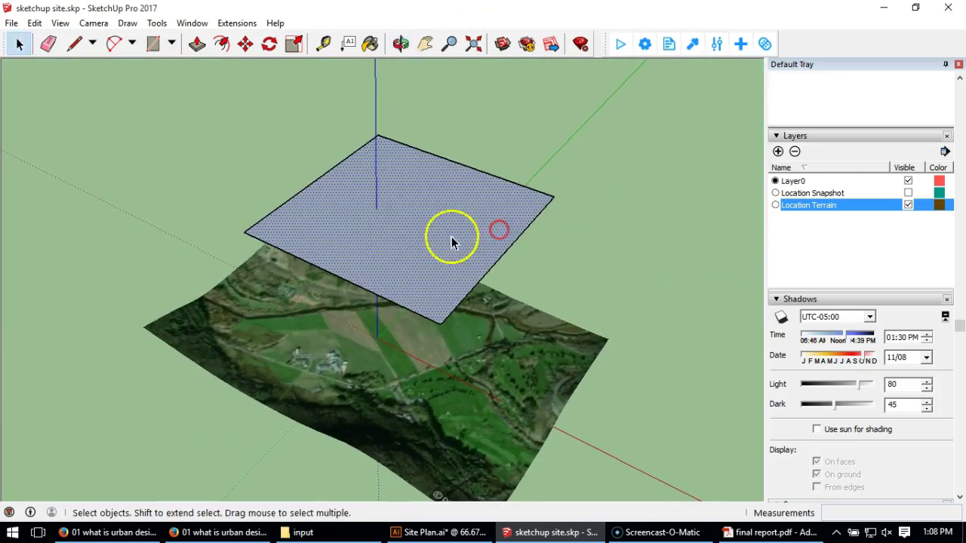
pyautogui.click(412, 219)
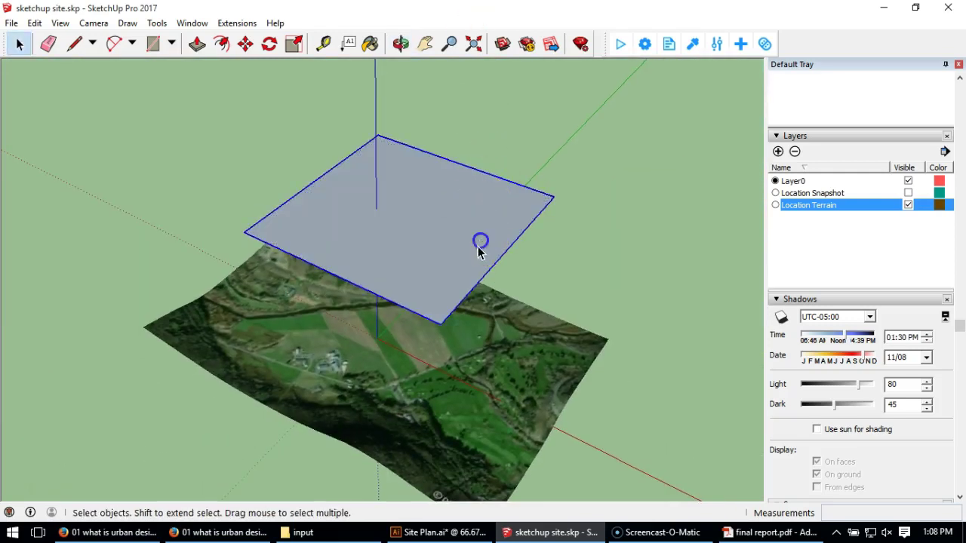
pyautogui.click(611, 259)
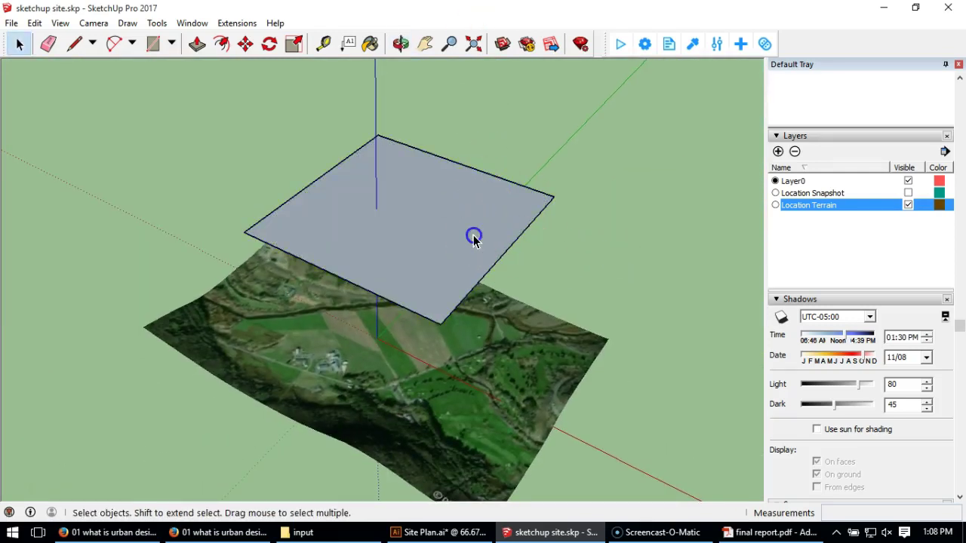
pyautogui.click(502, 192)
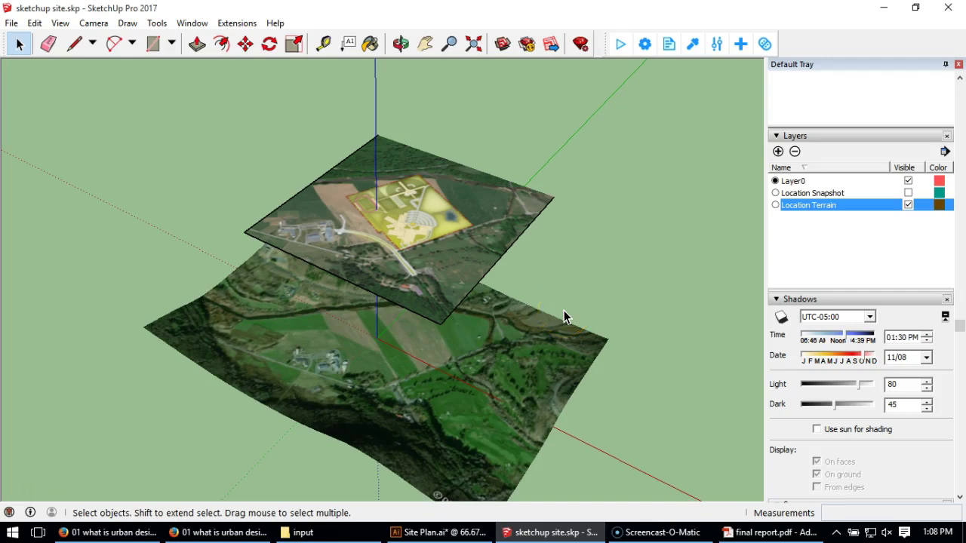
# Explode the floating rendering image into plain geometry.
pyautogui.moveTo(370, 235); pyautogui.dragTo(470, 237, button='middle')
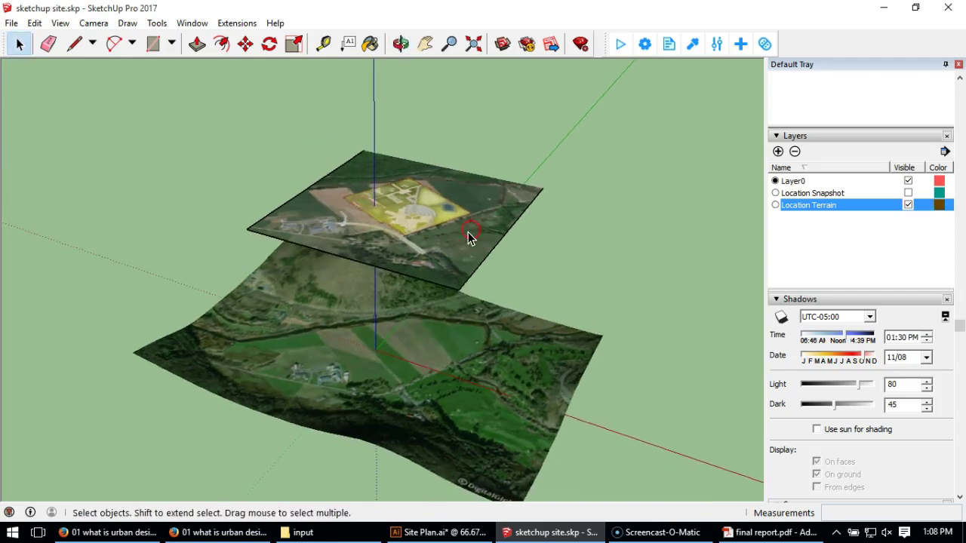
pyautogui.click(421, 210)
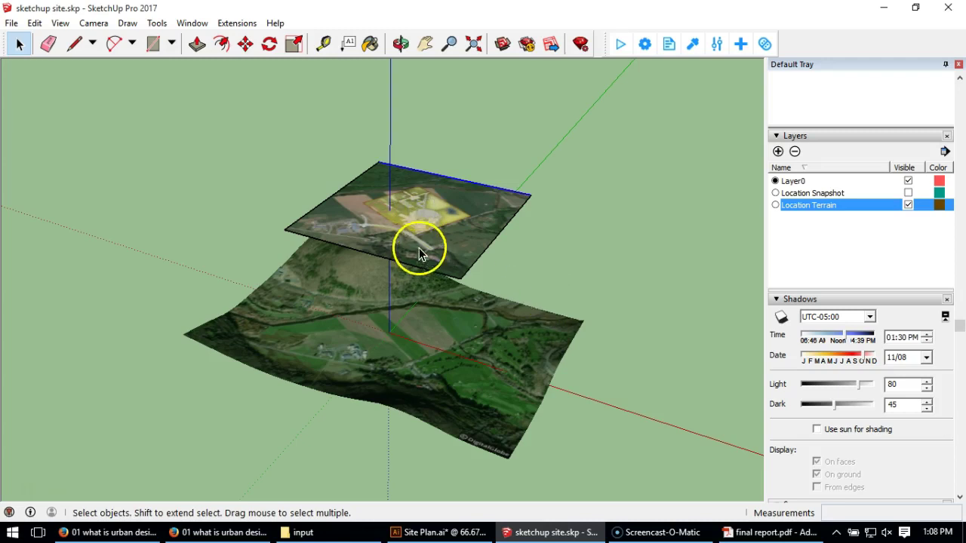
pyautogui.scroll(3, 420, 246)
pyautogui.scroll(2, 456, 199)
pyautogui.rightClick(452, 187)
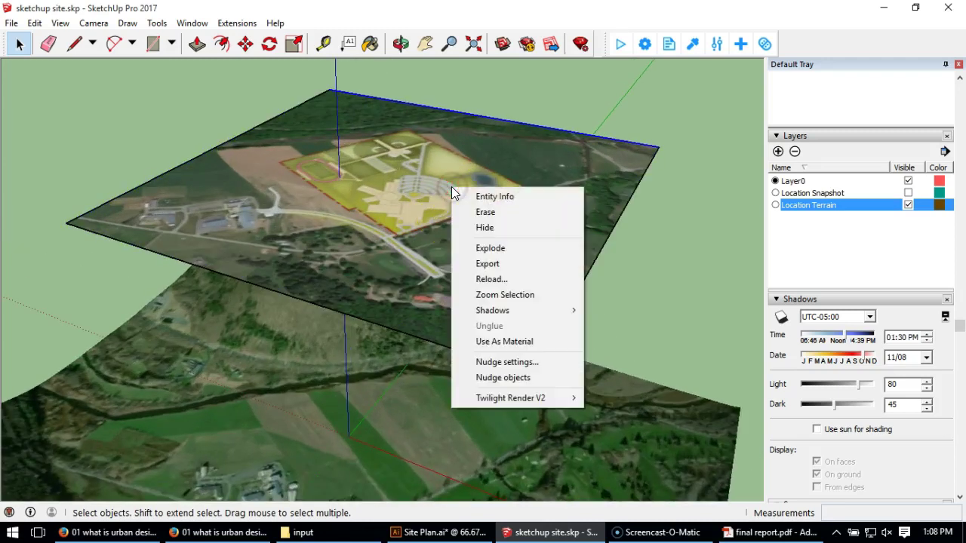
pyautogui.click(497, 250)
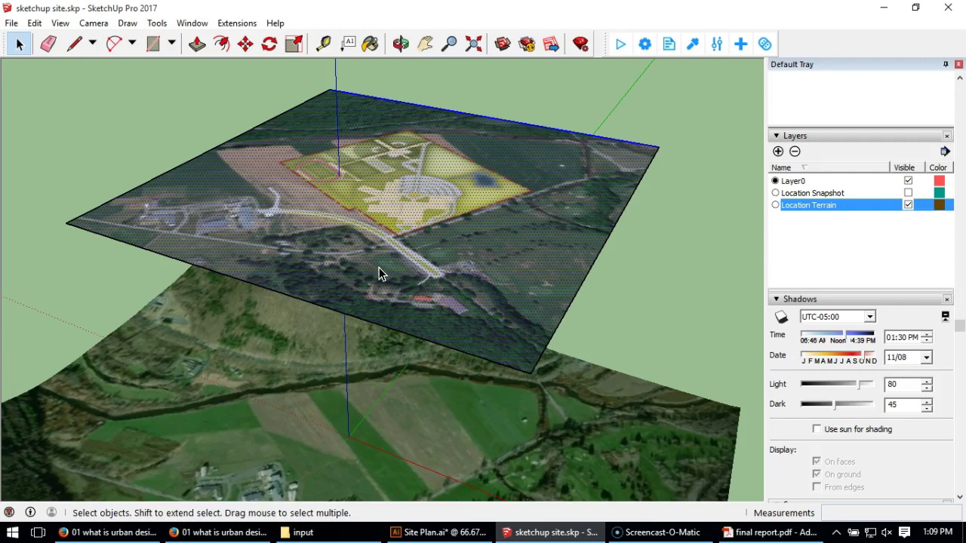
# Alt-sample the Site-Plan material from the floating face, then open the terrain group for editing.
pyautogui.moveTo(351, 143); pyautogui.dragTo(685, 275, button='middle')
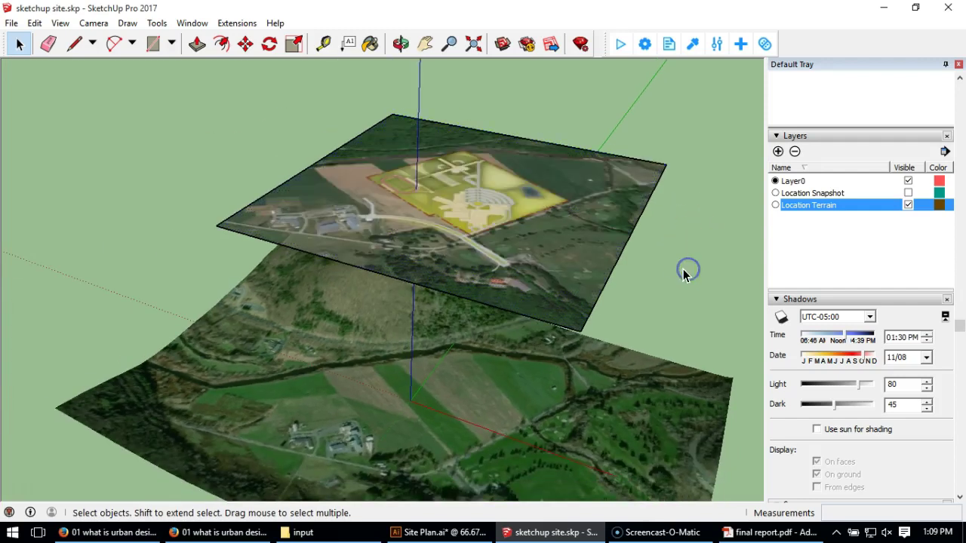
pyautogui.moveTo(615, 319); pyautogui.dragTo(573, 256, button='middle')
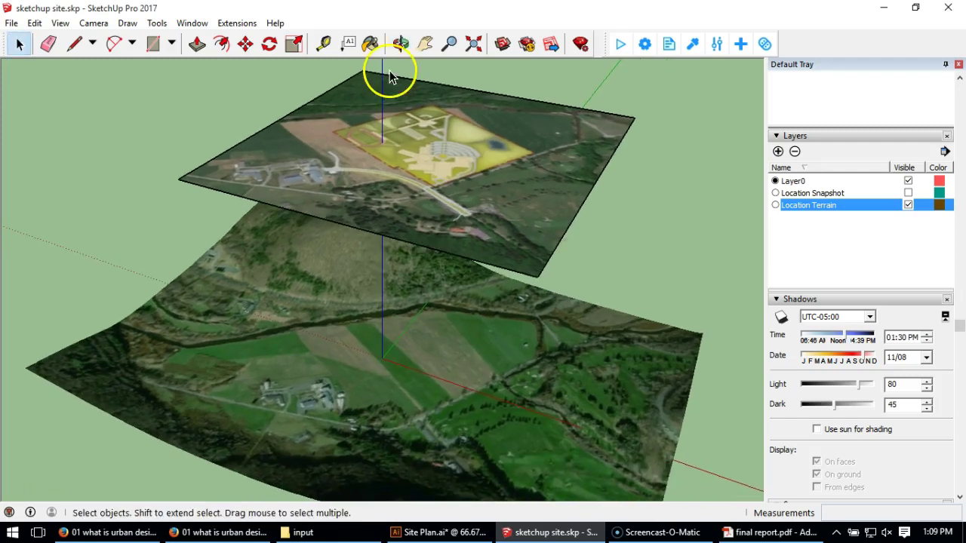
pyautogui.click(370, 43)
pyautogui.press('alt')
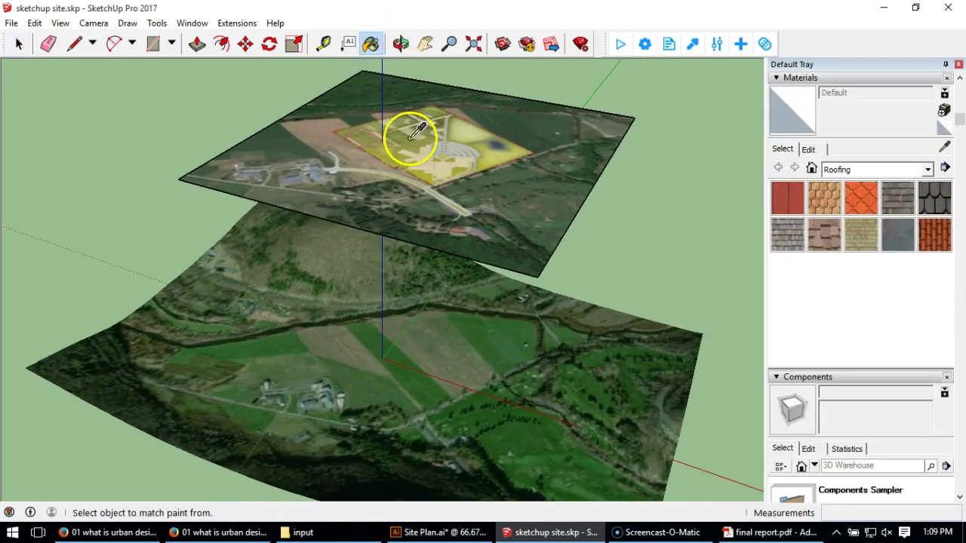
pyautogui.keyDown('alt'); pyautogui.click(417, 129); pyautogui.keyUp('alt')
pyautogui.click(413, 127)
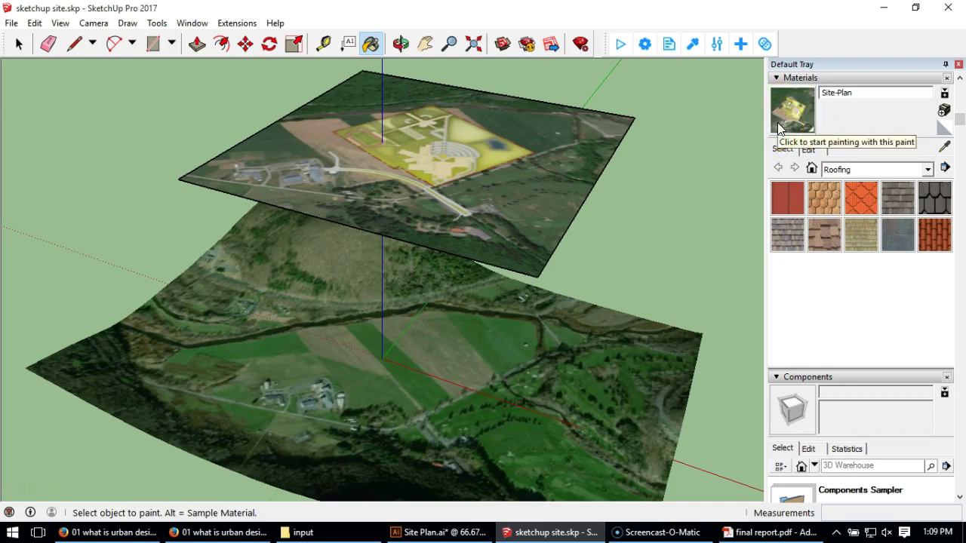
pyautogui.click(19, 44)
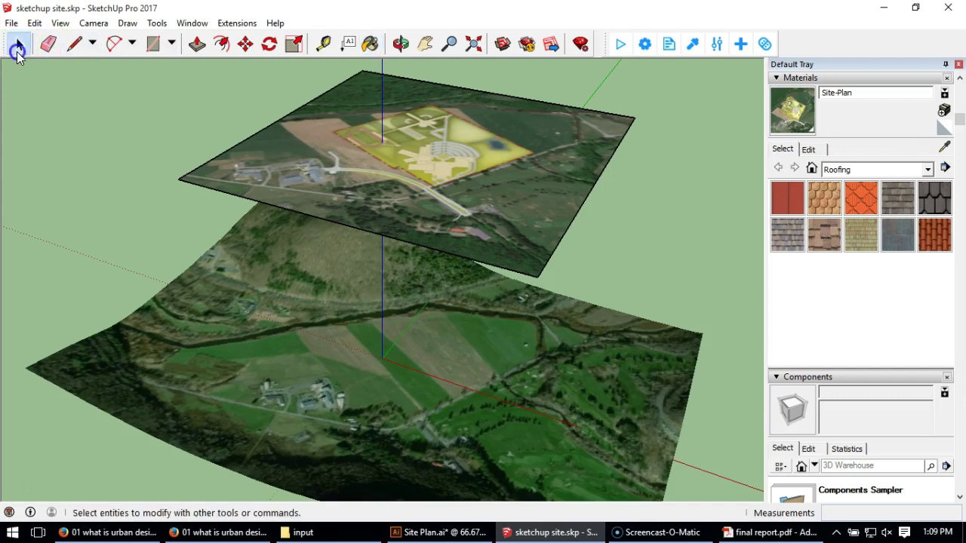
pyautogui.doubleClick(357, 367)
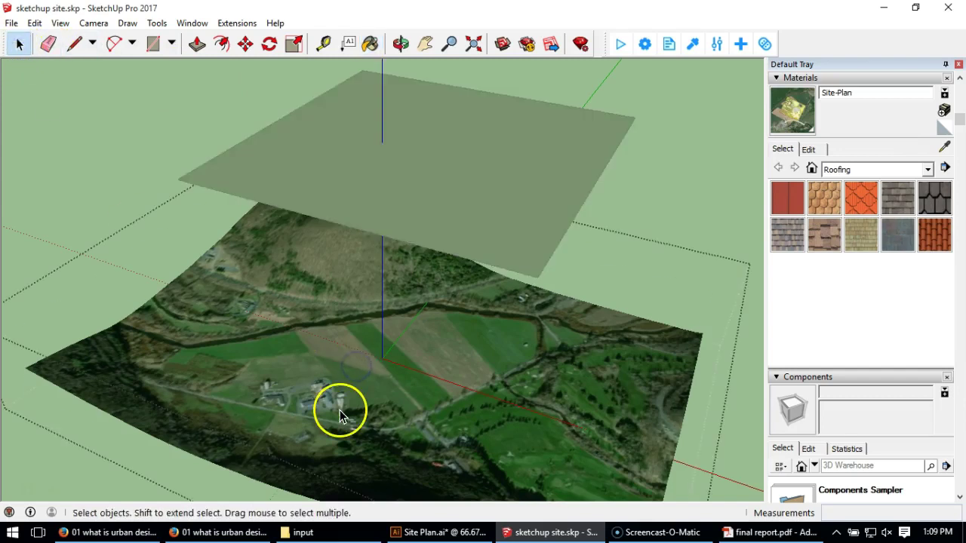
pyautogui.click(368, 46)
# Paint the terrain face with the Site-Plan material and zoom around to check the drape.
pyautogui.click(428, 353)
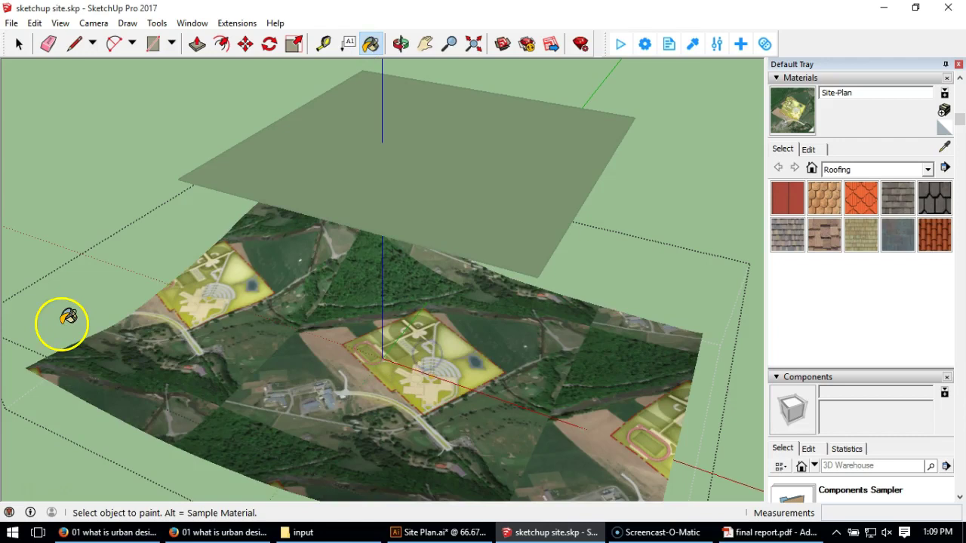
pyautogui.scroll(5, 400, 384)
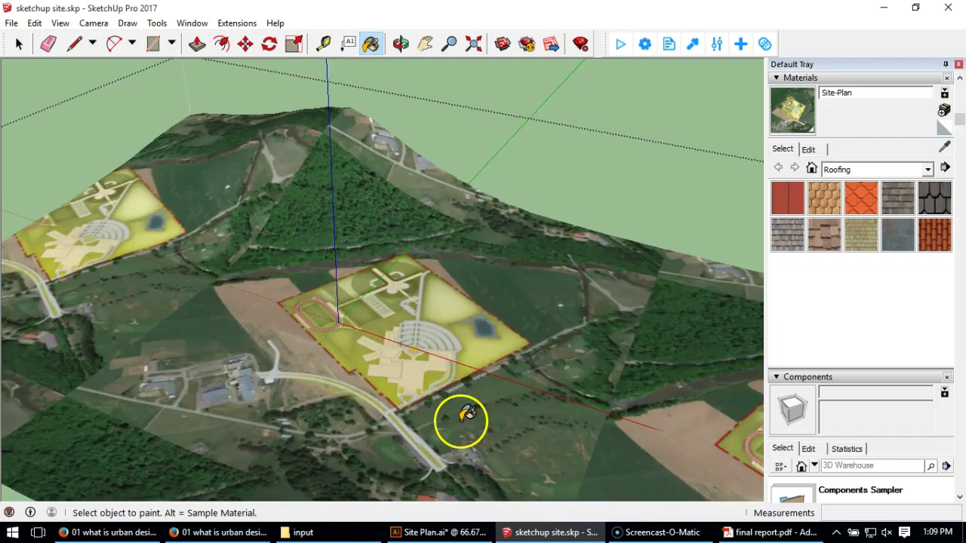
pyautogui.scroll(-5, 446, 339)
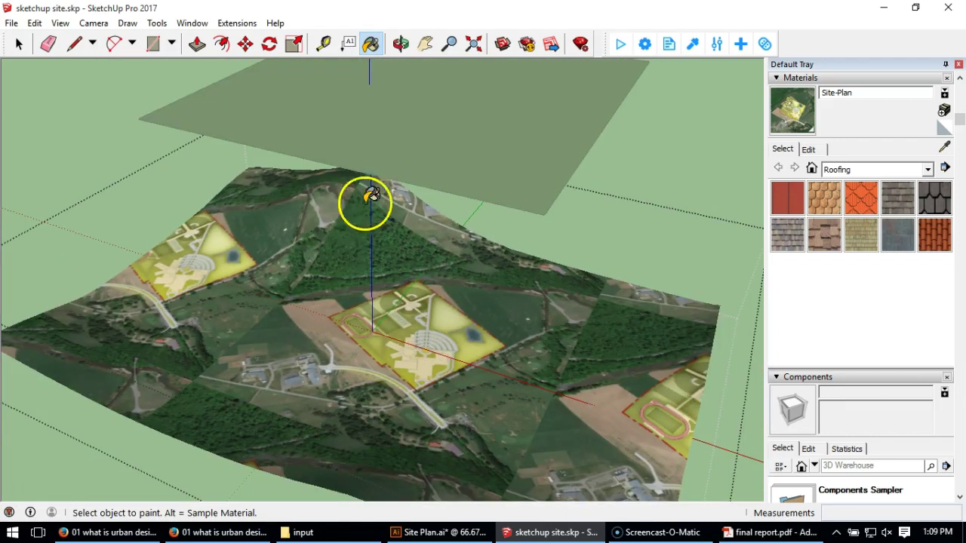
pyautogui.moveTo(384, 280)
pyautogui.mouseDown(button='middle')
pyautogui.moveTo(406, 300)
pyautogui.moveTo(430, 198)
pyautogui.moveTo(511, 220)
pyautogui.moveTo(597, 216)
pyautogui.moveTo(520, 294)
pyautogui.moveTo(399, 360)
pyautogui.moveTo(417, 329)
pyautogui.mouseUp(button='middle')
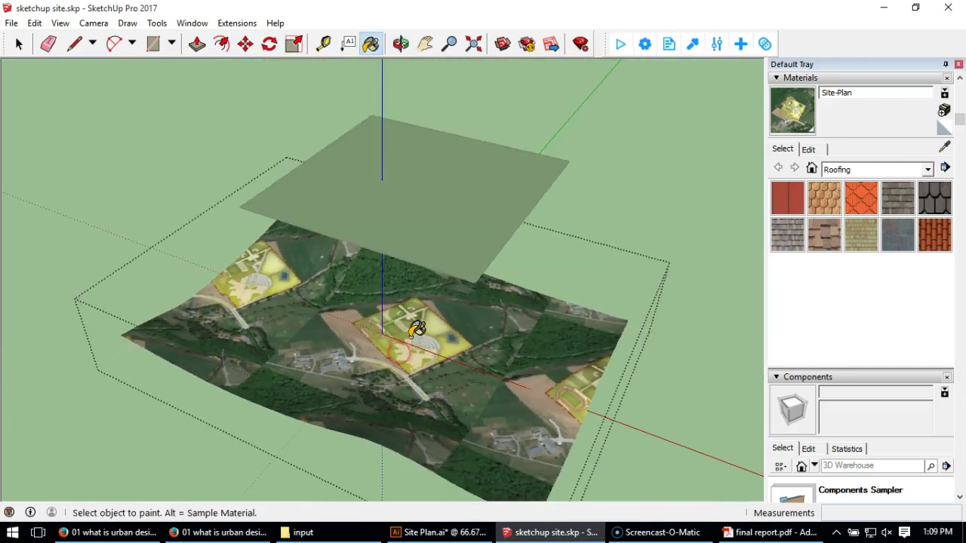
pyautogui.scroll(3, 415, 338)
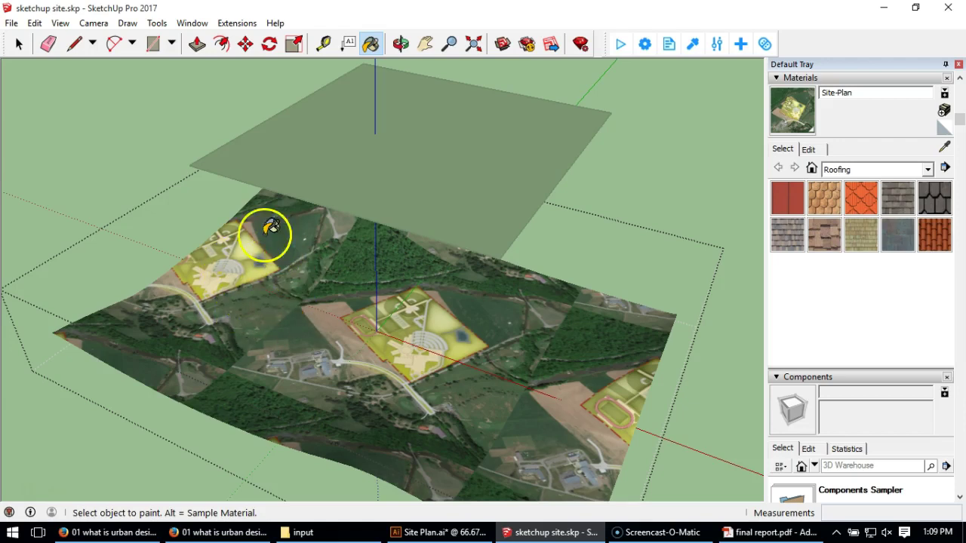
pyautogui.moveTo(493, 373)
pyautogui.mouseDown(button='middle')
pyautogui.moveTo(431, 371)
pyautogui.moveTo(479, 388)
pyautogui.mouseUp(button='middle')
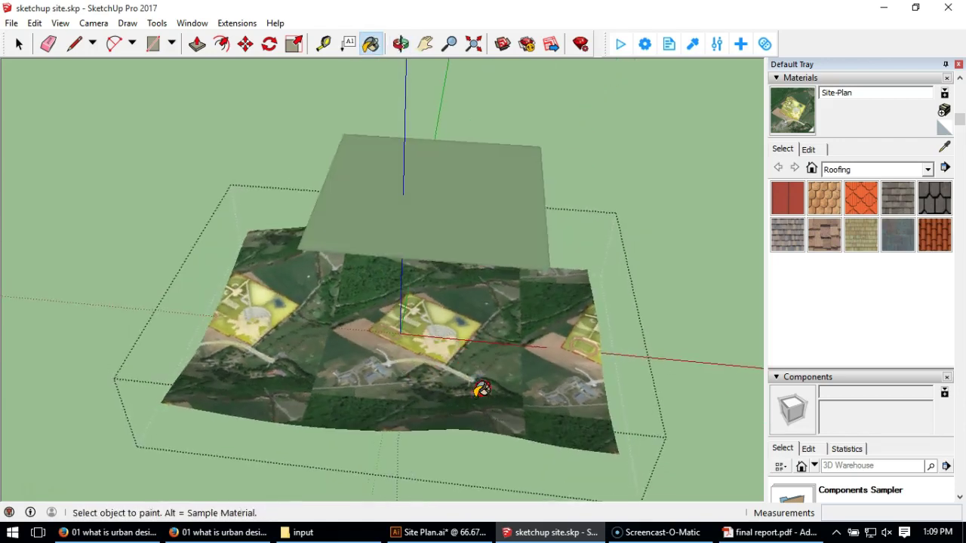
pyautogui.scroll(-5, 477, 388)
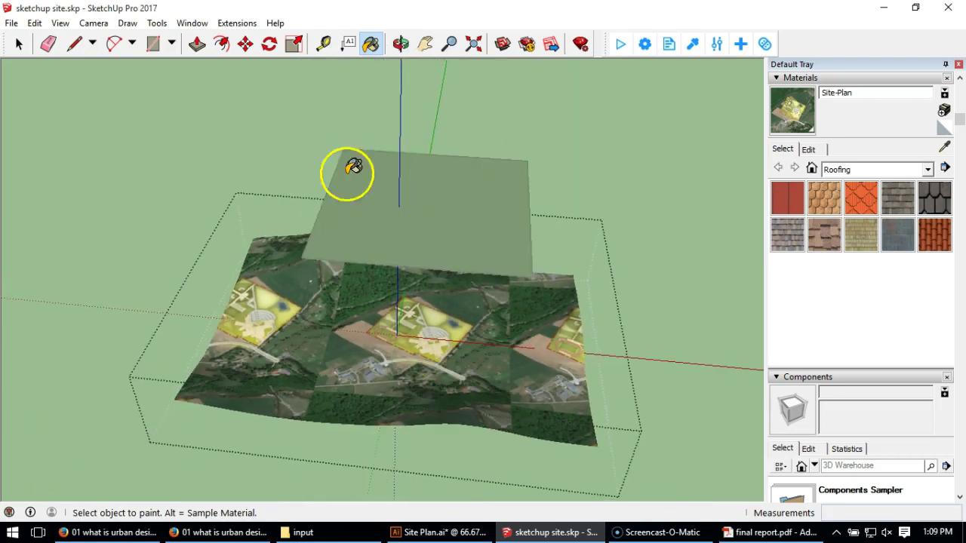
# Exit the terrain group by clicking empty space with Select, then orbit the model.
pyautogui.click(18, 45)
pyautogui.click(88, 139)
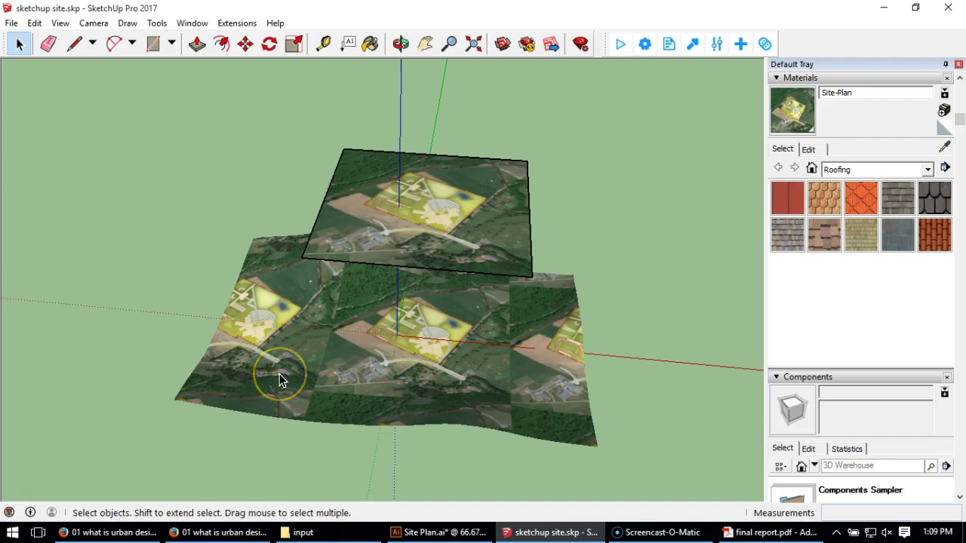
pyautogui.moveTo(279, 380)
pyautogui.mouseDown()
pyautogui.moveTo(295, 355)
pyautogui.moveTo(325, 340)
pyautogui.moveTo(429, 194)
pyautogui.moveTo(464, 254)
pyautogui.moveTo(475, 335)
pyautogui.mouseUp()
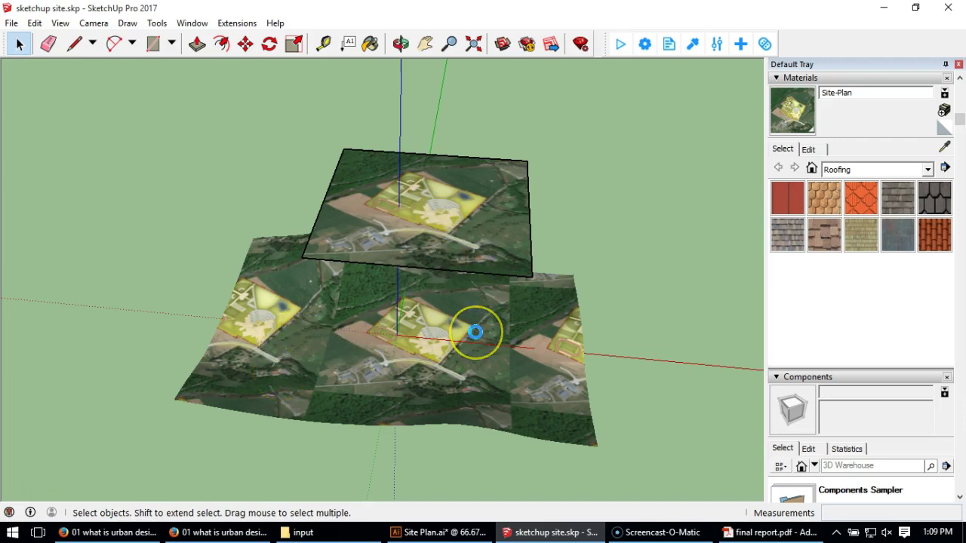
pyautogui.moveTo(34, 399); pyautogui.dragTo(33, 437)
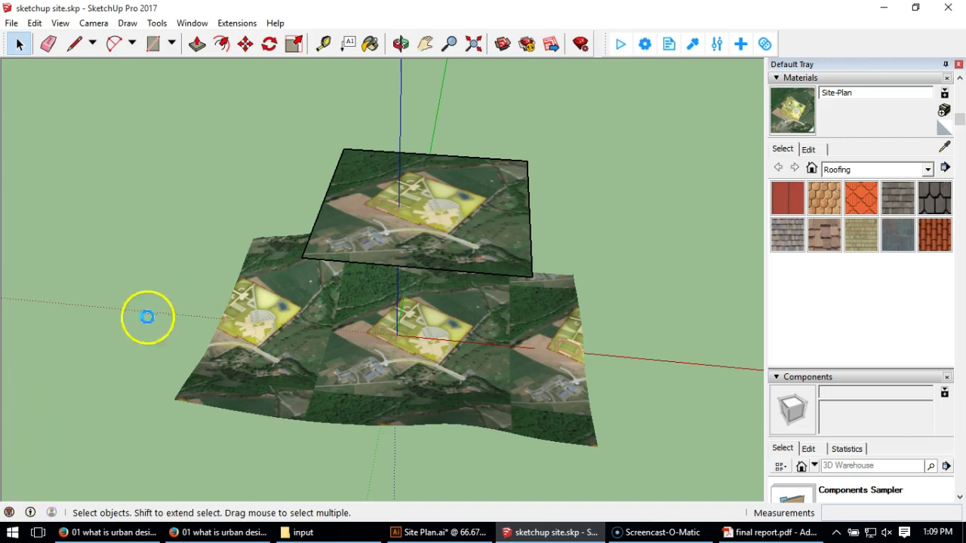
pyautogui.moveTo(347, 254); pyautogui.dragTo(440, 247, button='middle')
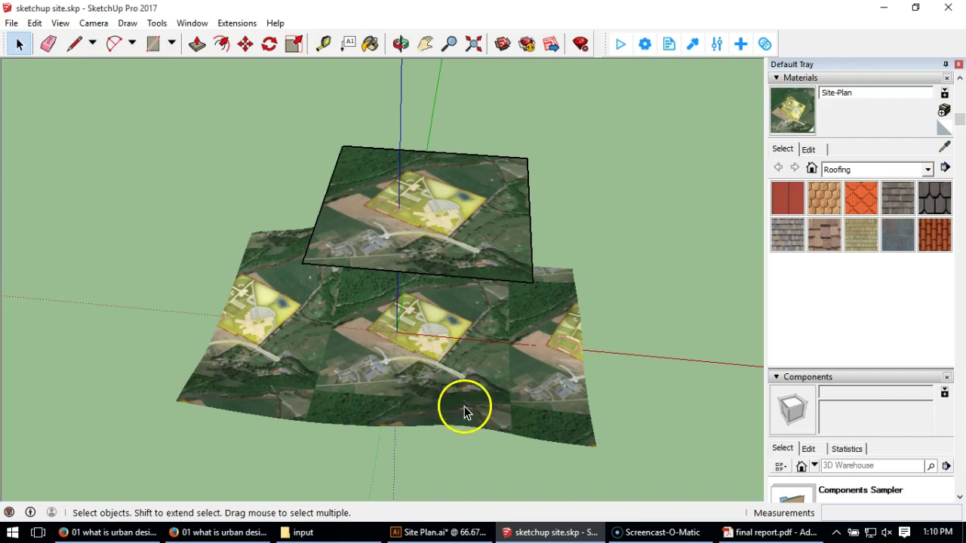
pyautogui.scroll(10, 392, 342)
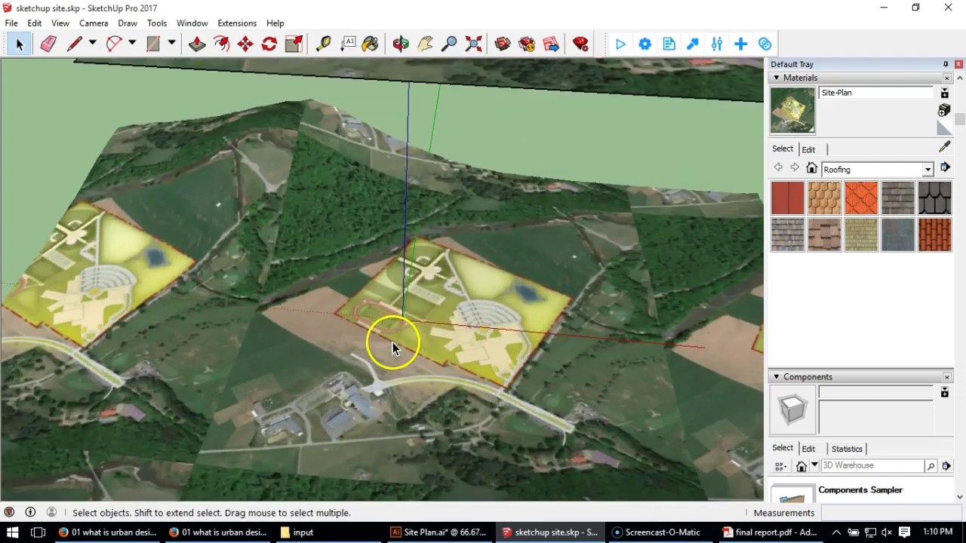
pyautogui.scroll(3, 549, 375)
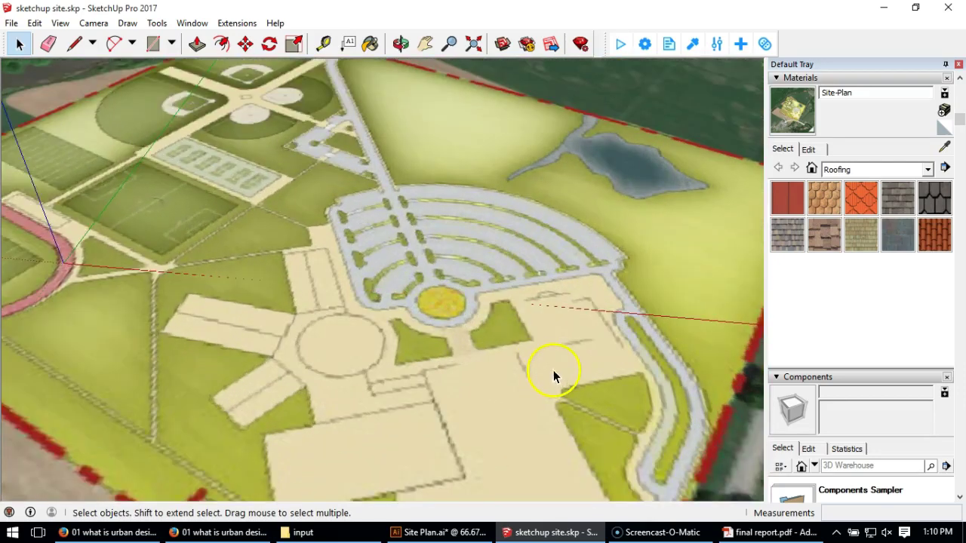
pyautogui.moveTo(553, 376); pyautogui.dragTo(584, 220, button='middle')
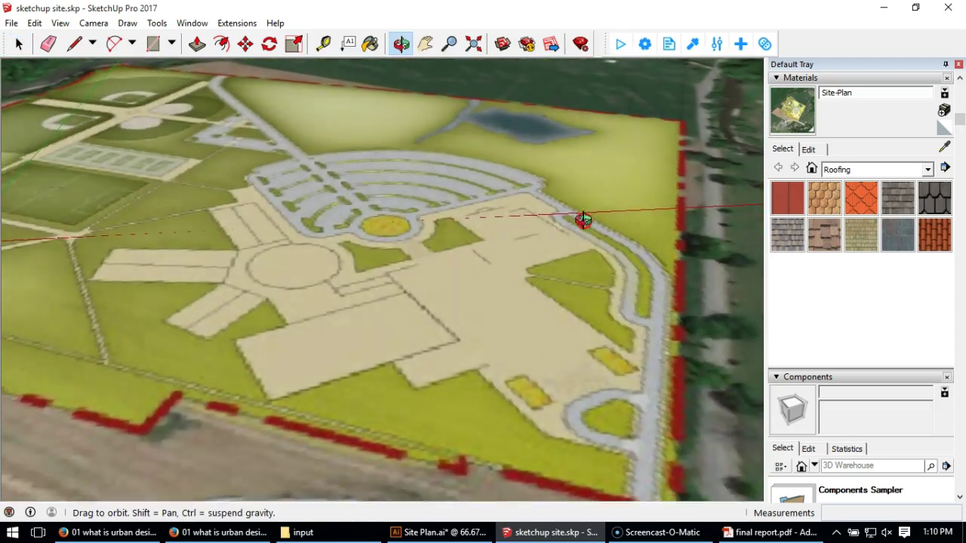
pyautogui.scroll(-2, 356, 270)
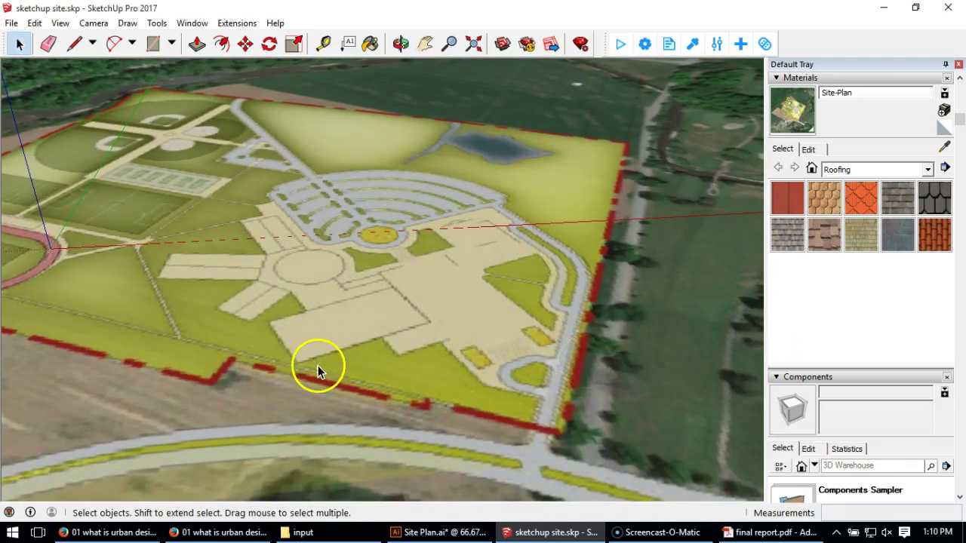
pyautogui.scroll(3, 319, 365)
pyautogui.scroll(4, 341, 365)
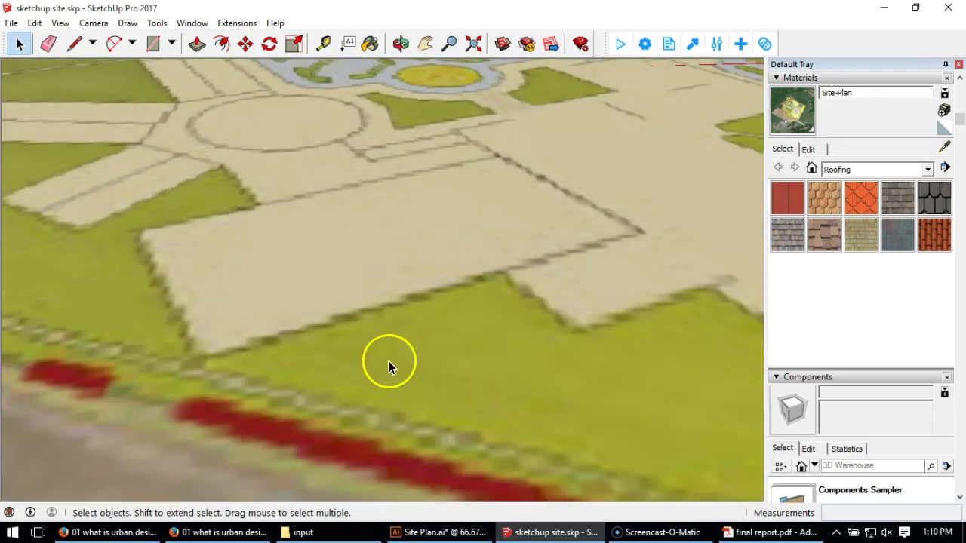
pyautogui.scroll(-6, 388, 340)
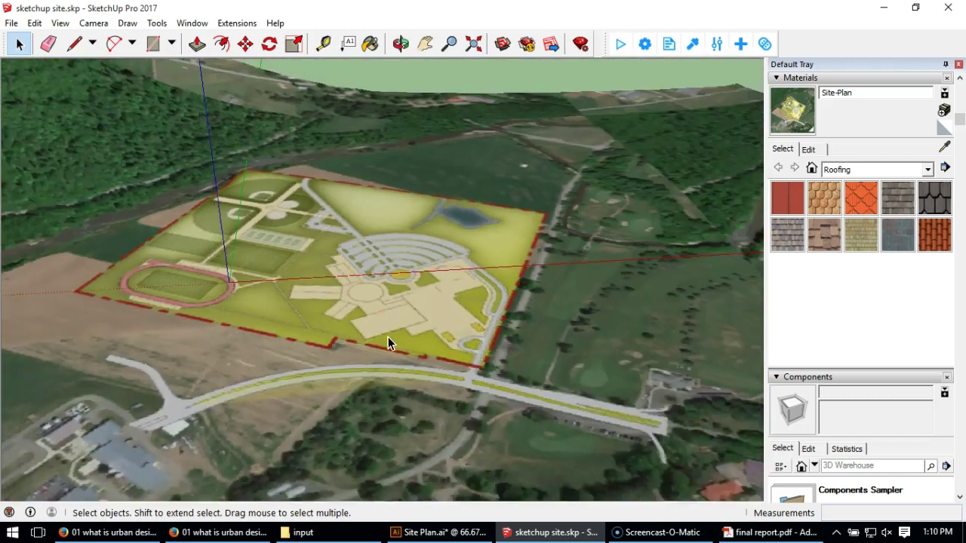
pyautogui.scroll(-2, 388, 344)
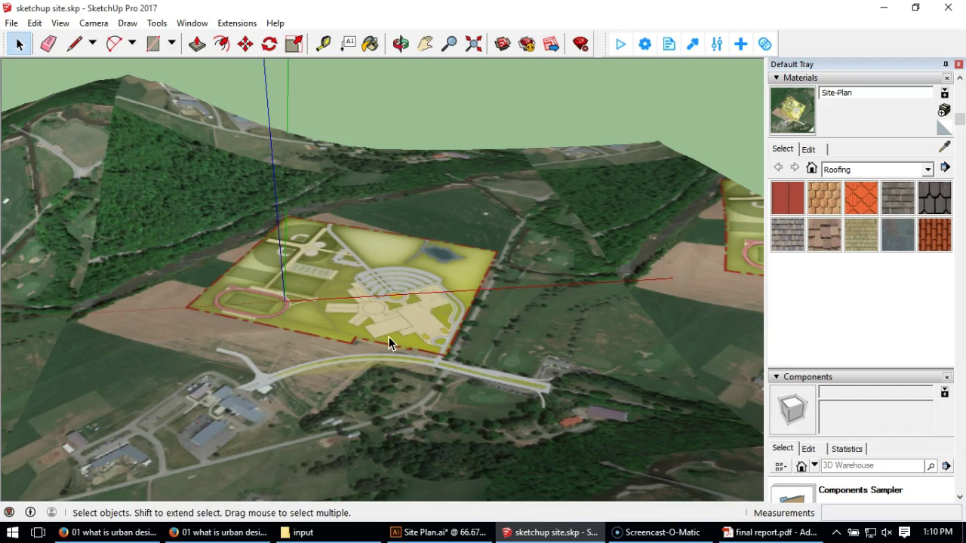
pyautogui.moveTo(261, 367); pyautogui.dragTo(353, 304, button='middle')
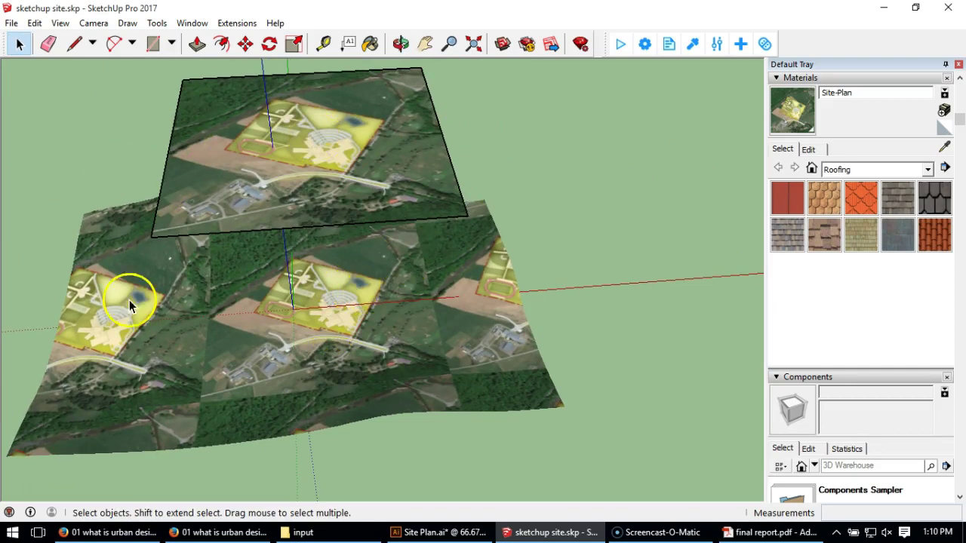
# Select the upper site-plan image plane together with its edges.
pyautogui.moveTo(344, 353); pyautogui.dragTo(297, 278, button='middle')
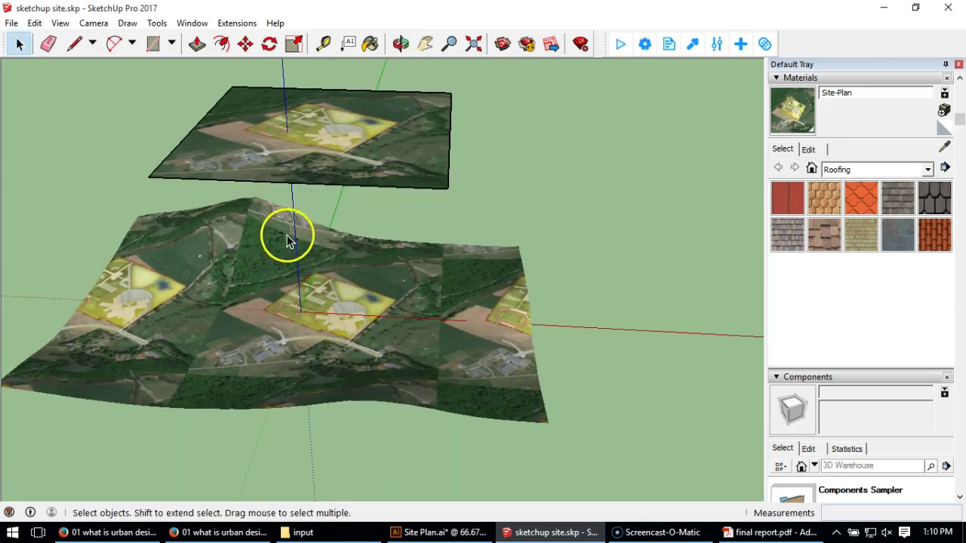
pyautogui.moveTo(222, 146); pyautogui.dragTo(334, 121, button='middle')
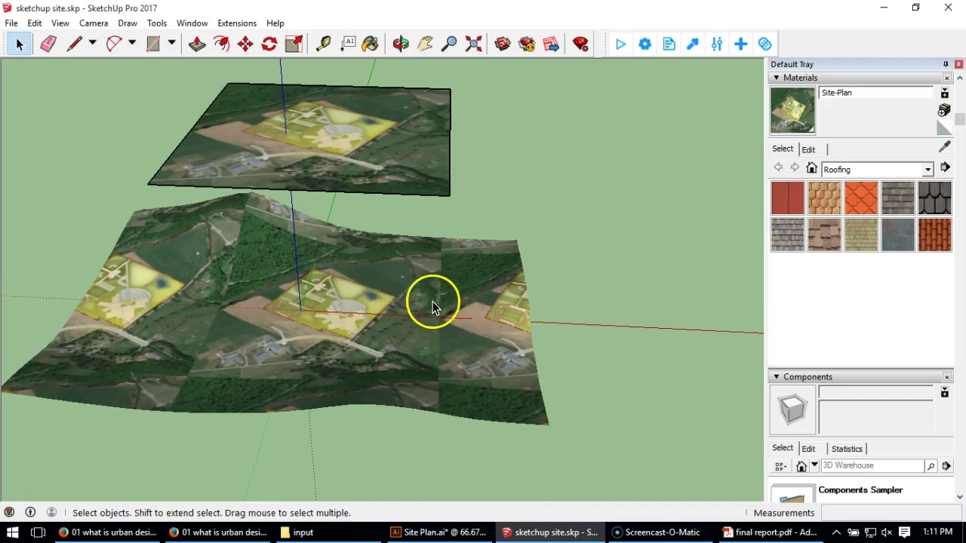
pyautogui.click(403, 164)
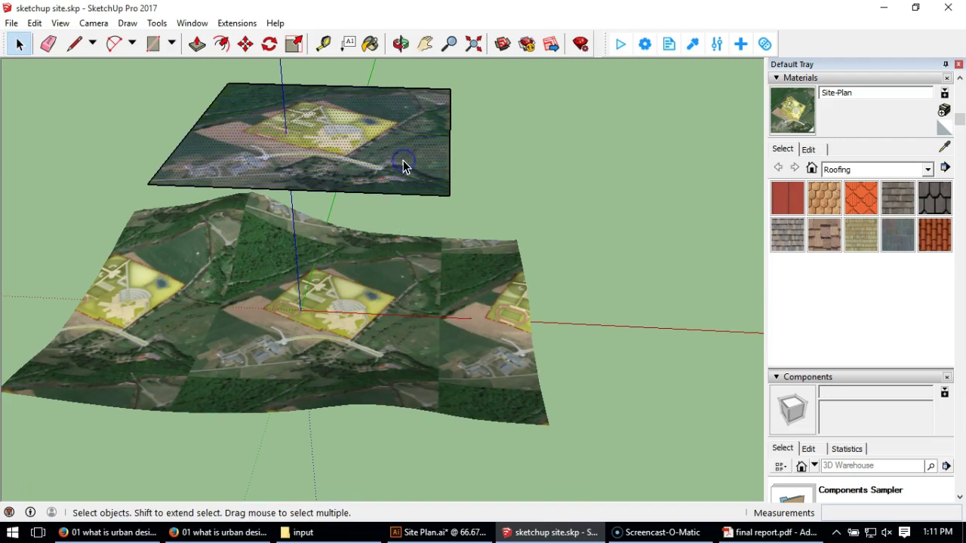
pyautogui.doubleClick(415, 125)
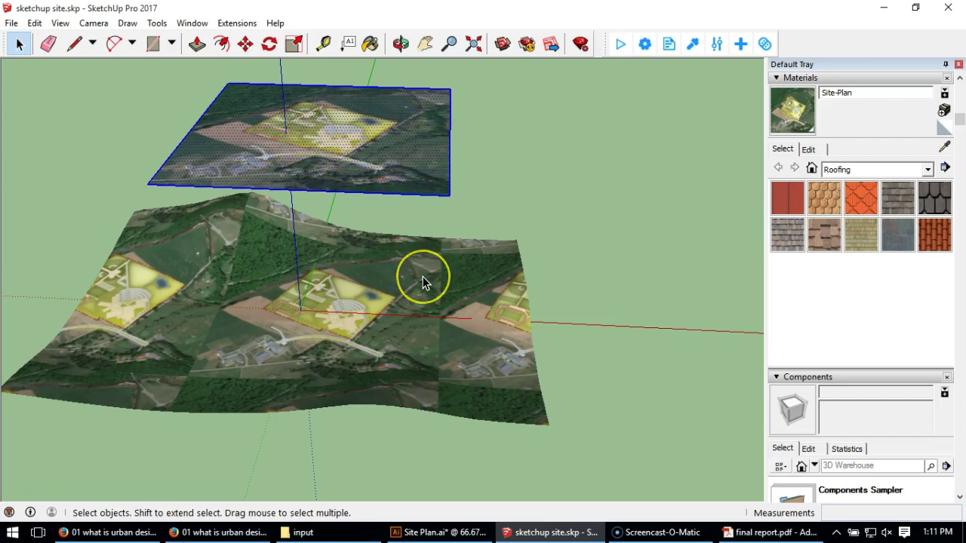
# Select the terrain group, copy and paste it, cancel, and pick its lower-right corner with Move.
pyautogui.click(482, 305)
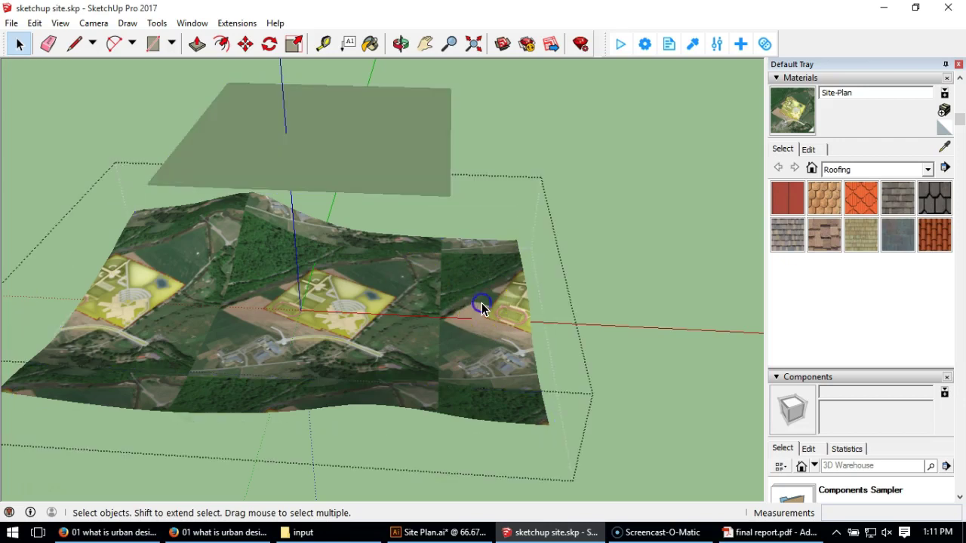
pyautogui.hotkey('ctrl', 'c')
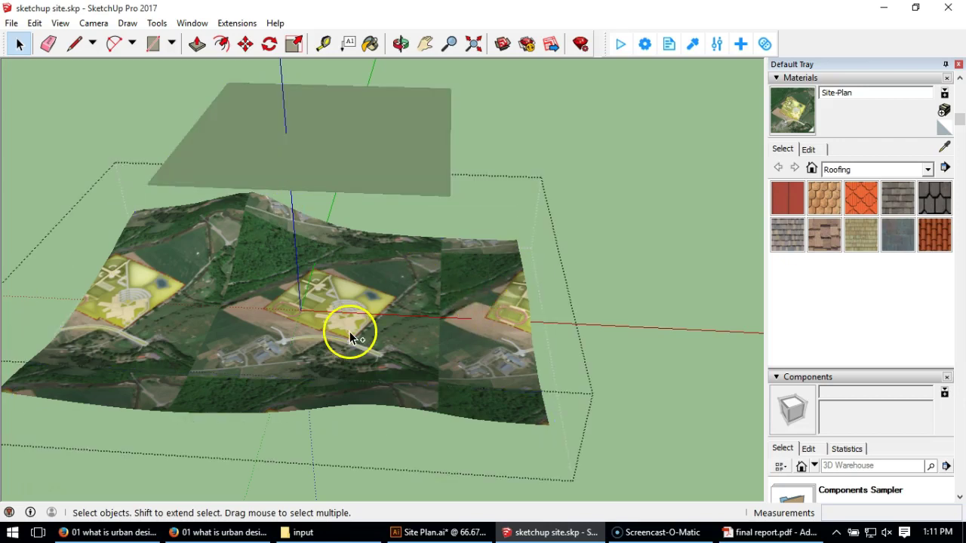
pyautogui.hotkey('ctrl', 'v')
pyautogui.press('Escape')
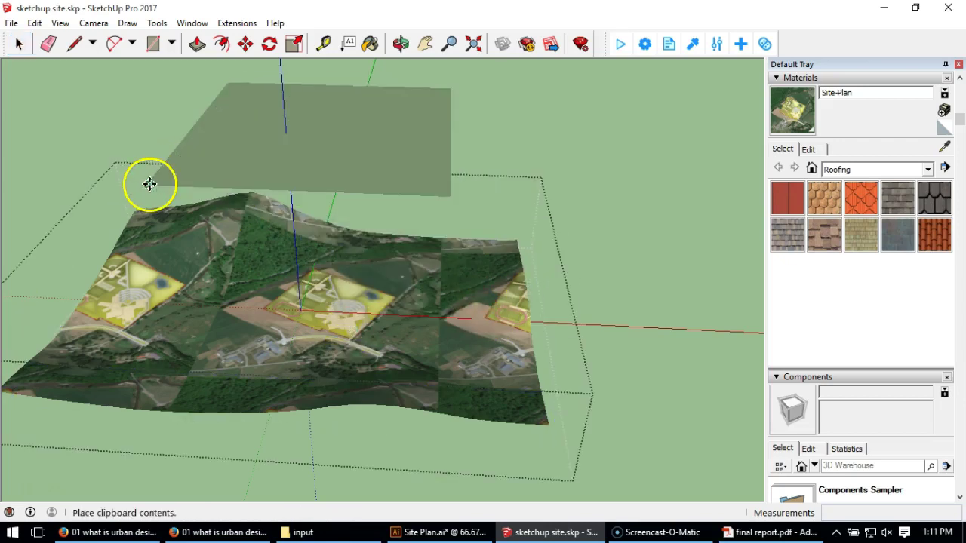
pyautogui.press('m')
pyautogui.click(526, 420)
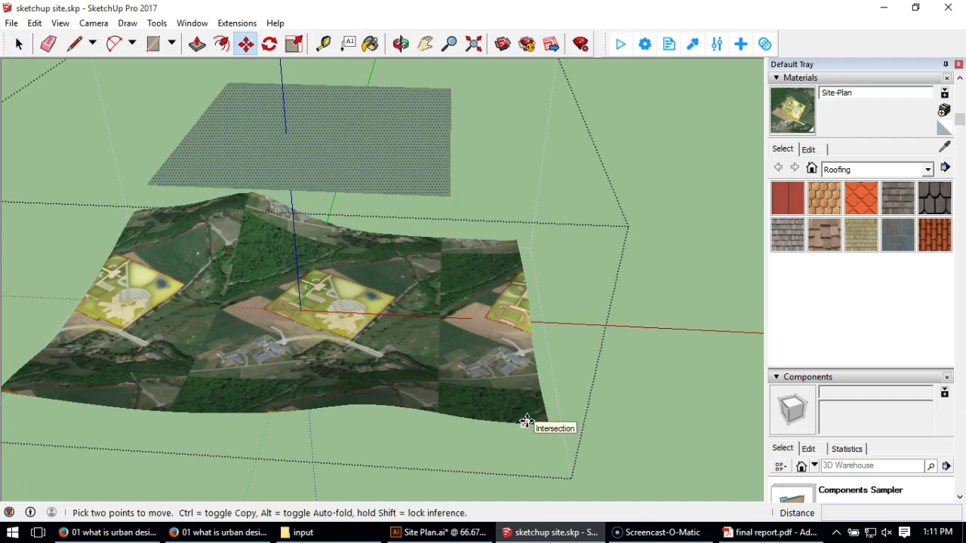
pyautogui.click(19, 44)
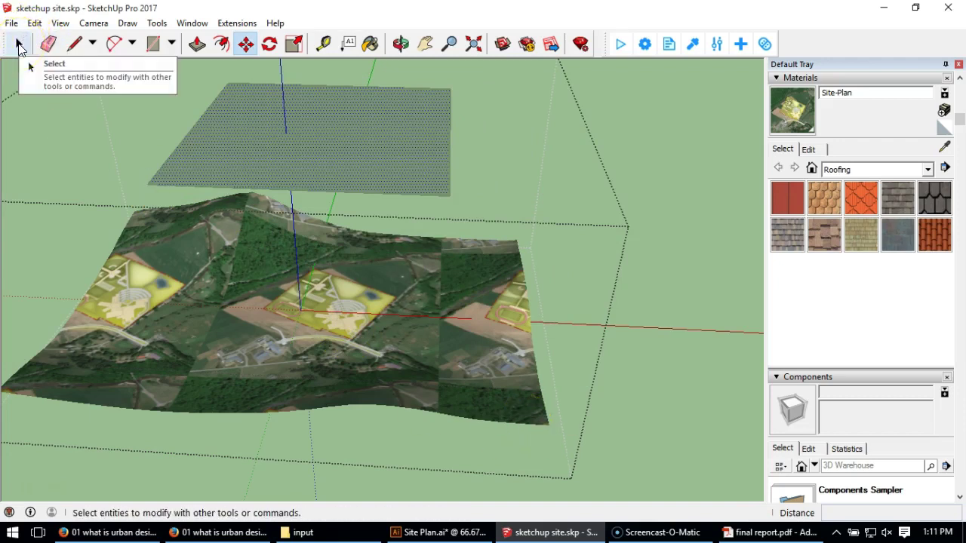
pyautogui.press('m')
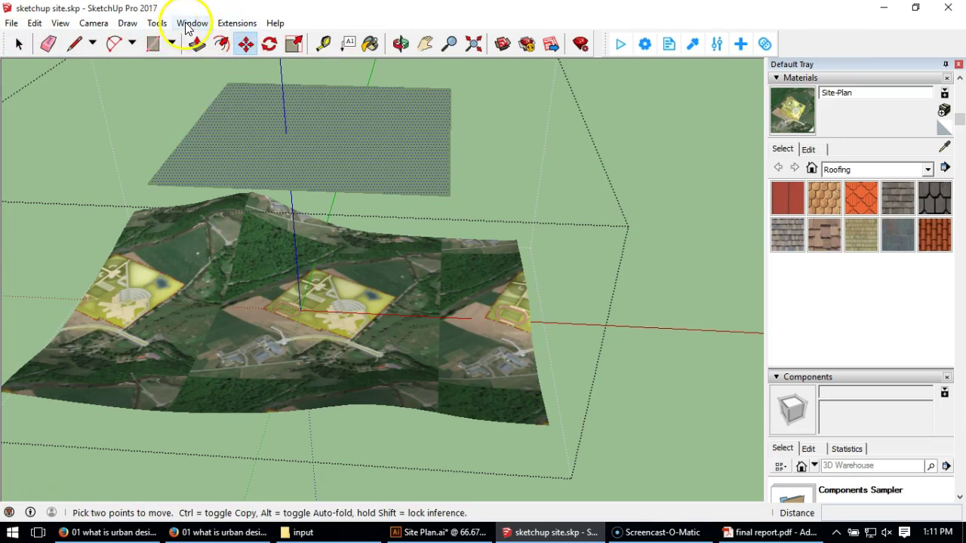
# Drape the grey site-plan rectangle's outline onto the terrain mesh with the Sandbox Drape tool.
pyautogui.click(157, 23)
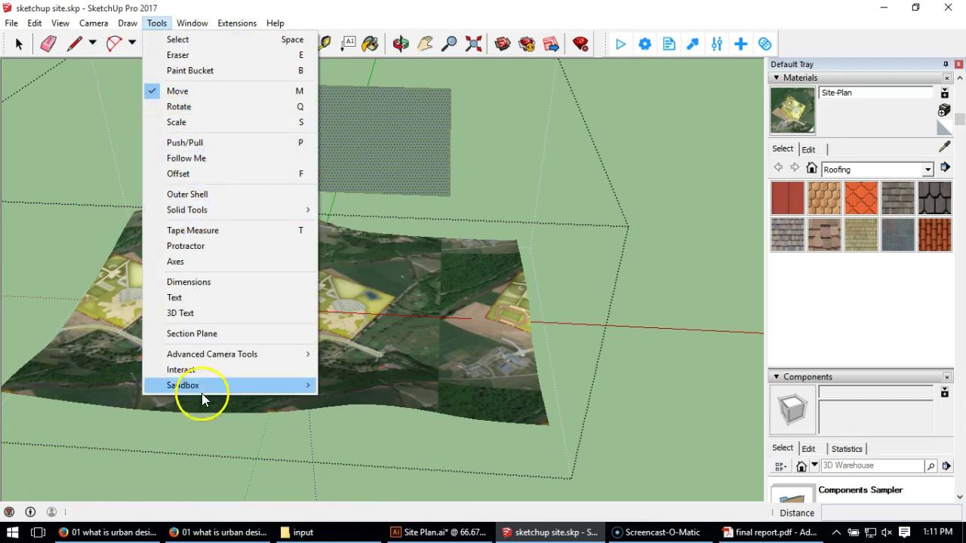
pyautogui.moveTo(289, 386)
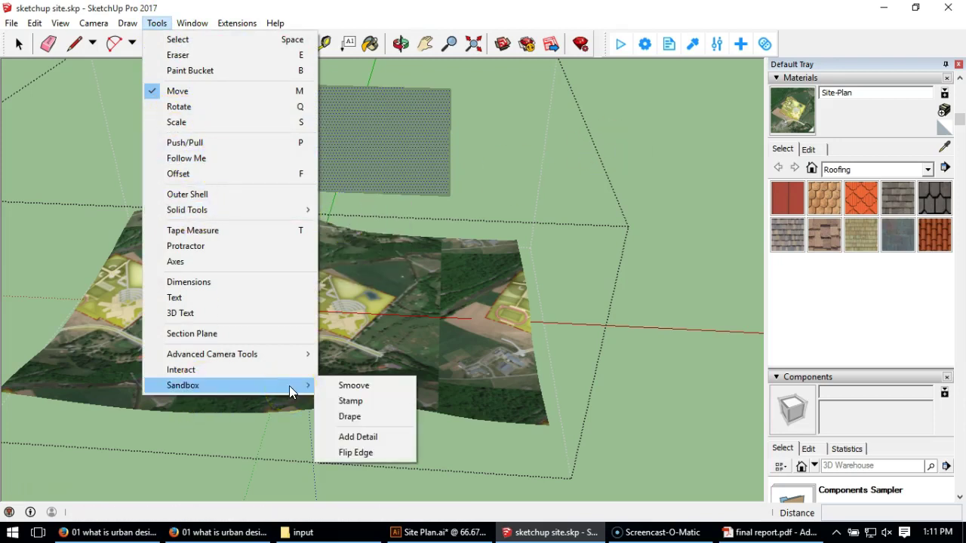
pyautogui.click(351, 417)
pyautogui.click(336, 343)
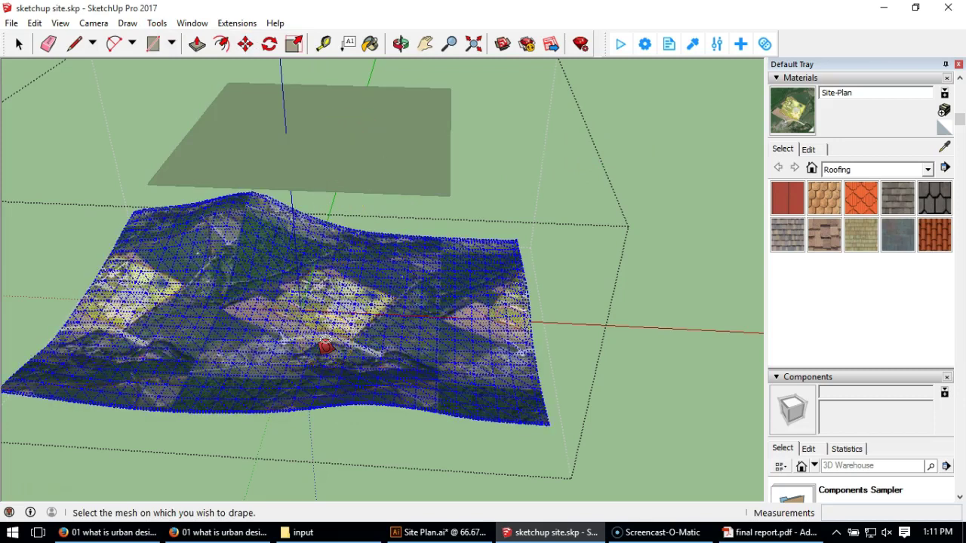
pyautogui.click(300, 85)
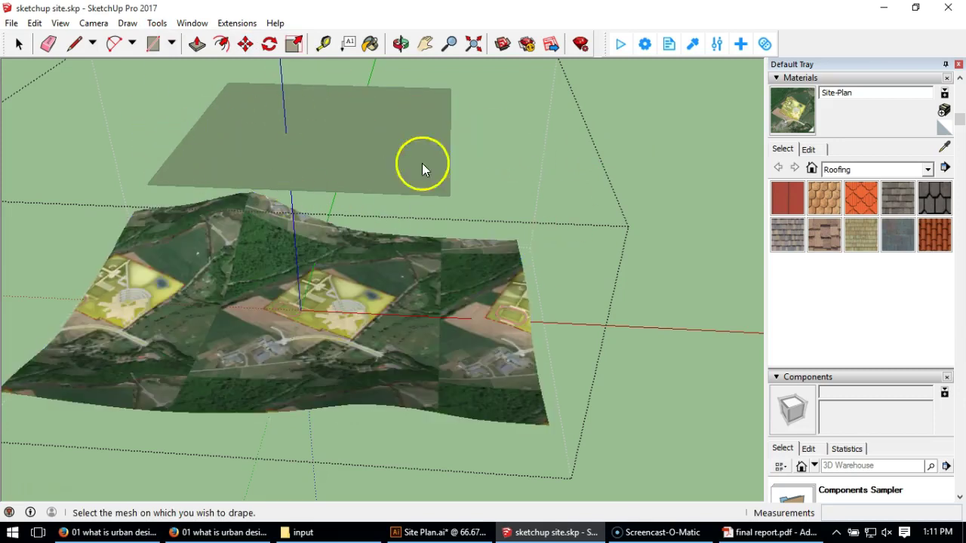
pyautogui.click(360, 318)
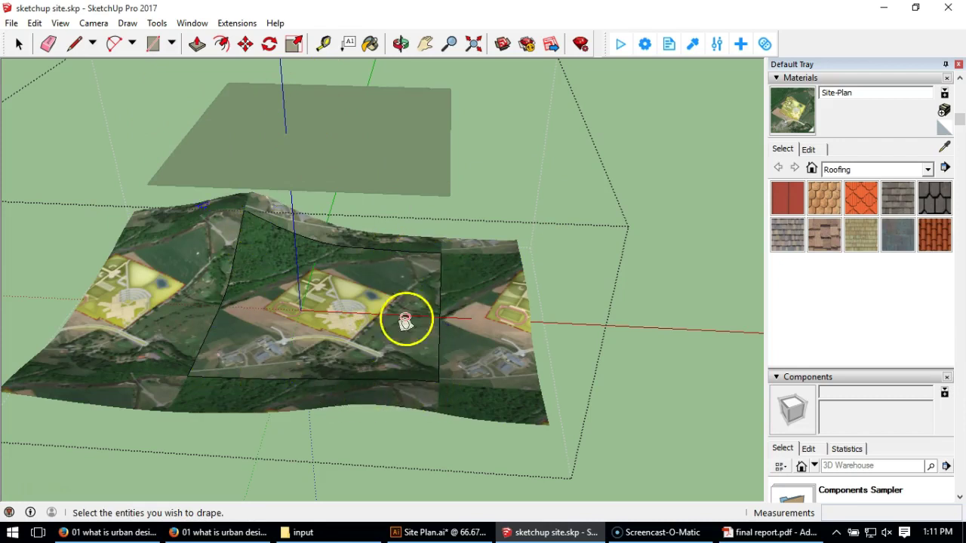
# Delete the terrain outside the draped square, leaving only the study area.
pyautogui.click(19, 44)
pyautogui.click(464, 330)
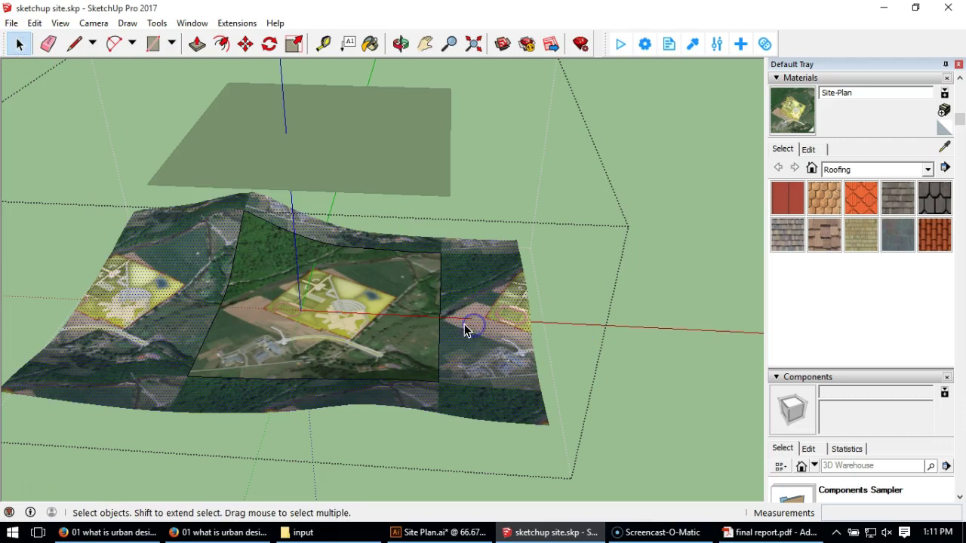
pyautogui.press('Delete')
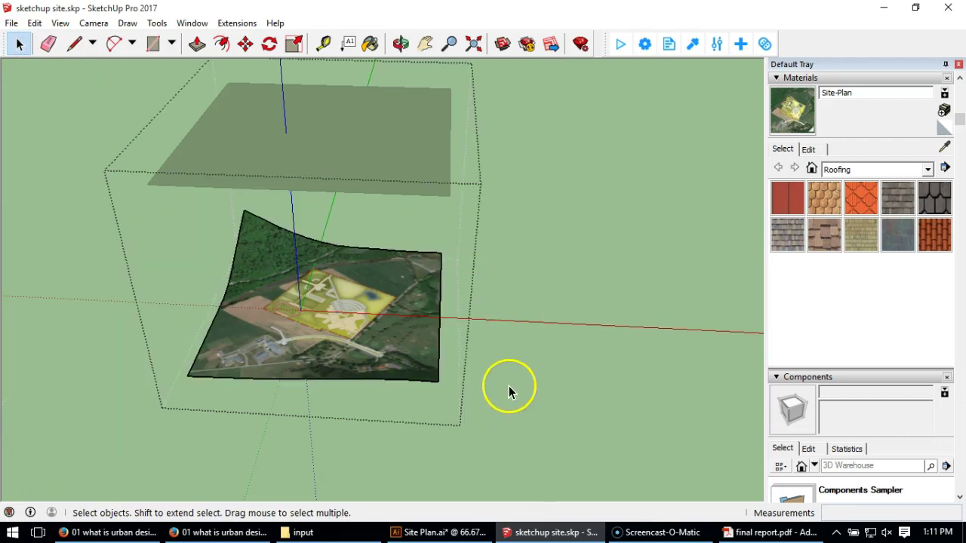
pyautogui.click(567, 316)
pyautogui.moveTo(410, 328); pyautogui.dragTo(398, 298, button='middle')
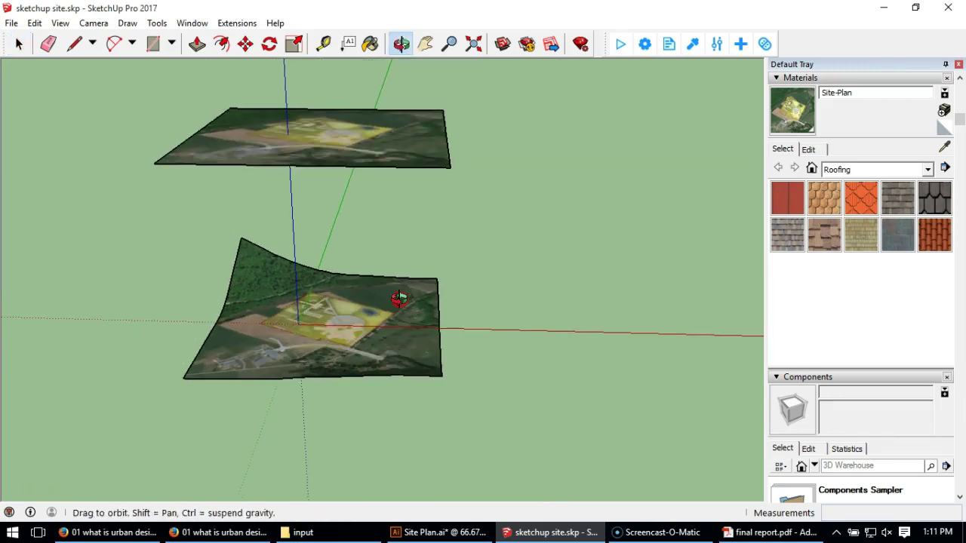
pyautogui.scroll(5, 309, 354)
pyautogui.moveTo(309, 345); pyautogui.dragTo(385, 319, button='middle')
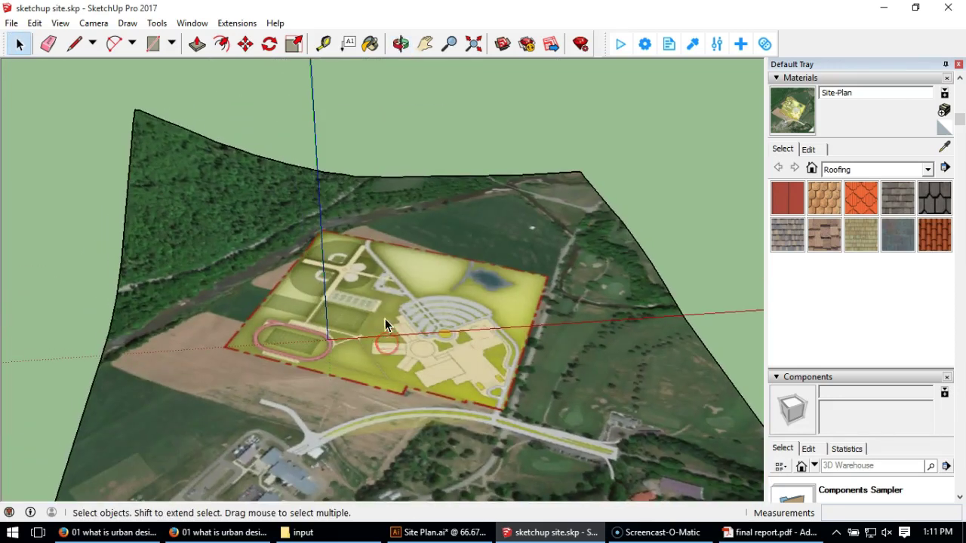
pyautogui.scroll(-2, 366, 329)
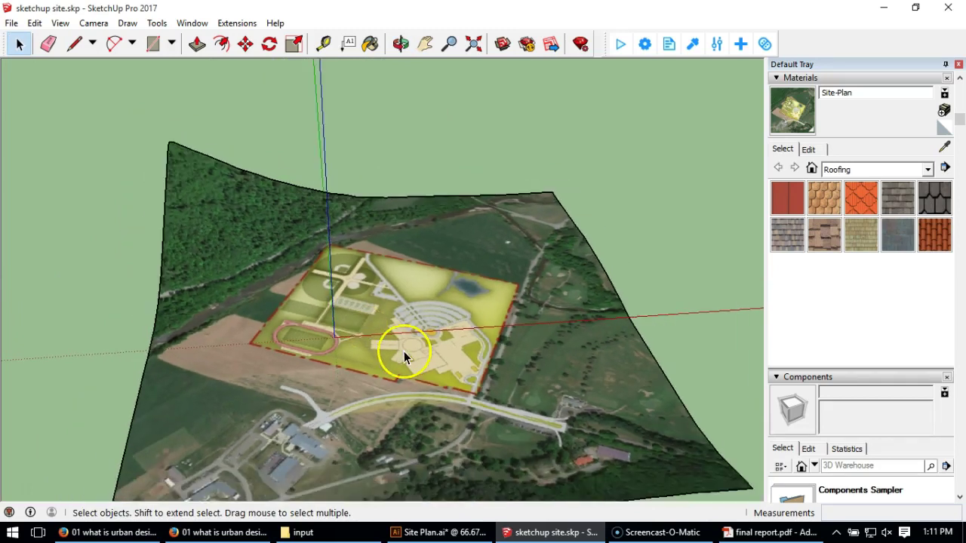
pyautogui.moveTo(403, 355); pyautogui.dragTo(436, 419, button='middle')
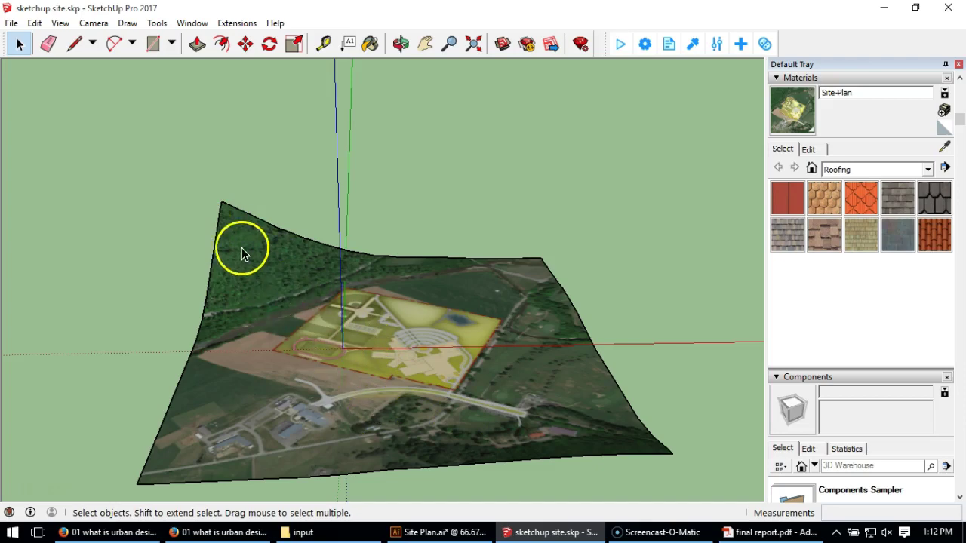
pyautogui.moveTo(238, 237); pyautogui.dragTo(502, 453, button='middle')
pyautogui.moveTo(395, 335); pyautogui.dragTo(539, 331, button='middle')
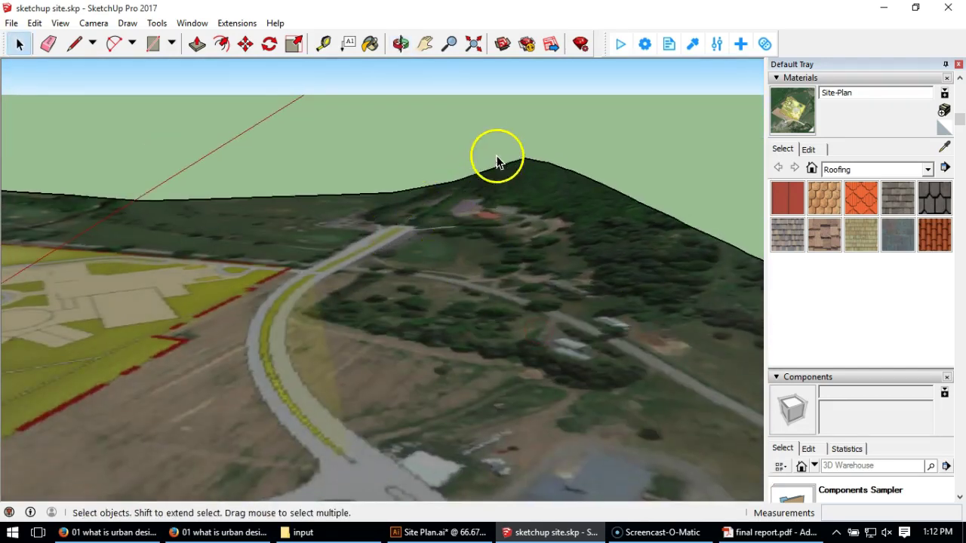
pyautogui.moveTo(530, 219); pyautogui.dragTo(393, 249, button='middle')
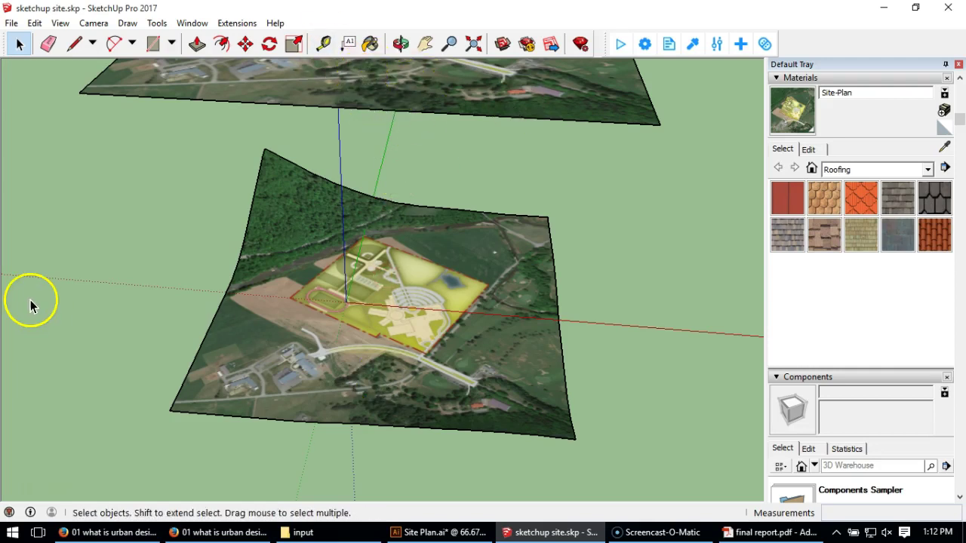
pyautogui.scroll(2, 362, 365)
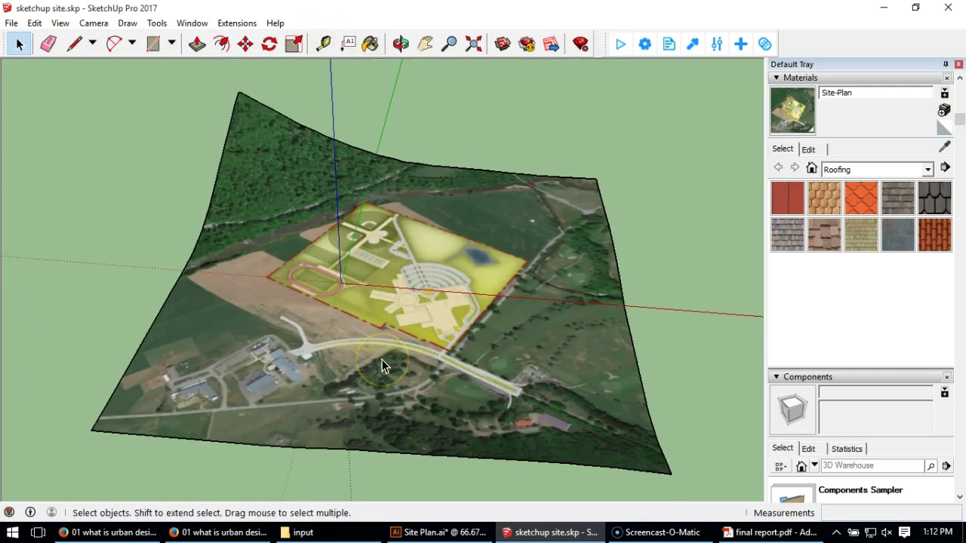